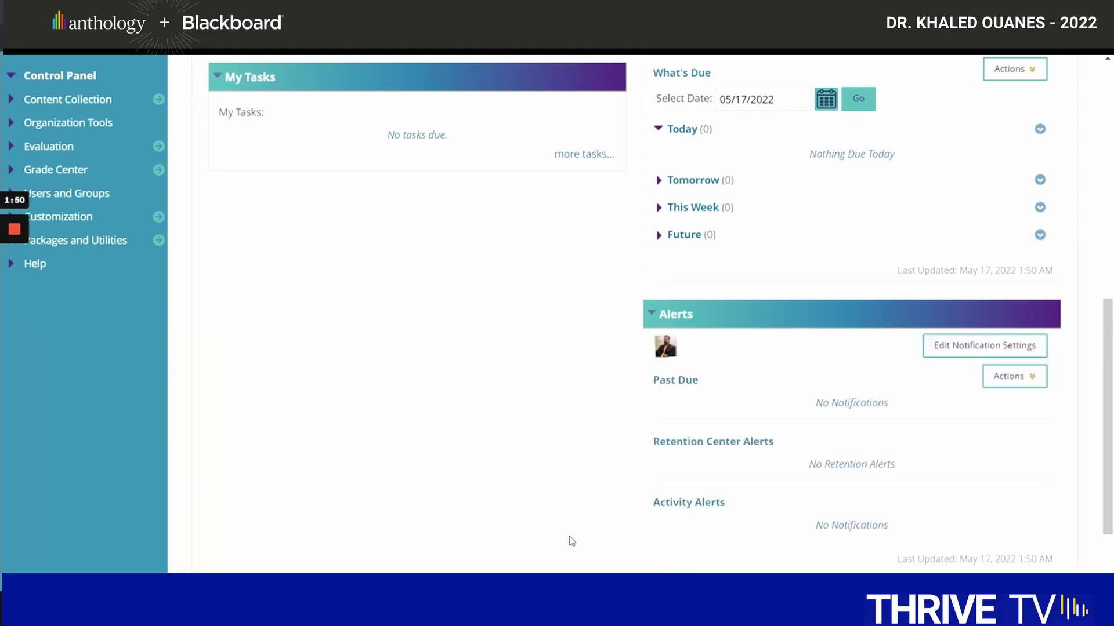
Switch to the Excel question workbook and examine its type codes, question text, answer columns with correctness marks, and the file-format note.
{"action": "mouse_move", "coordinate": [573, 615]}
{"action": "left_click", "coordinate": [577, 542]}
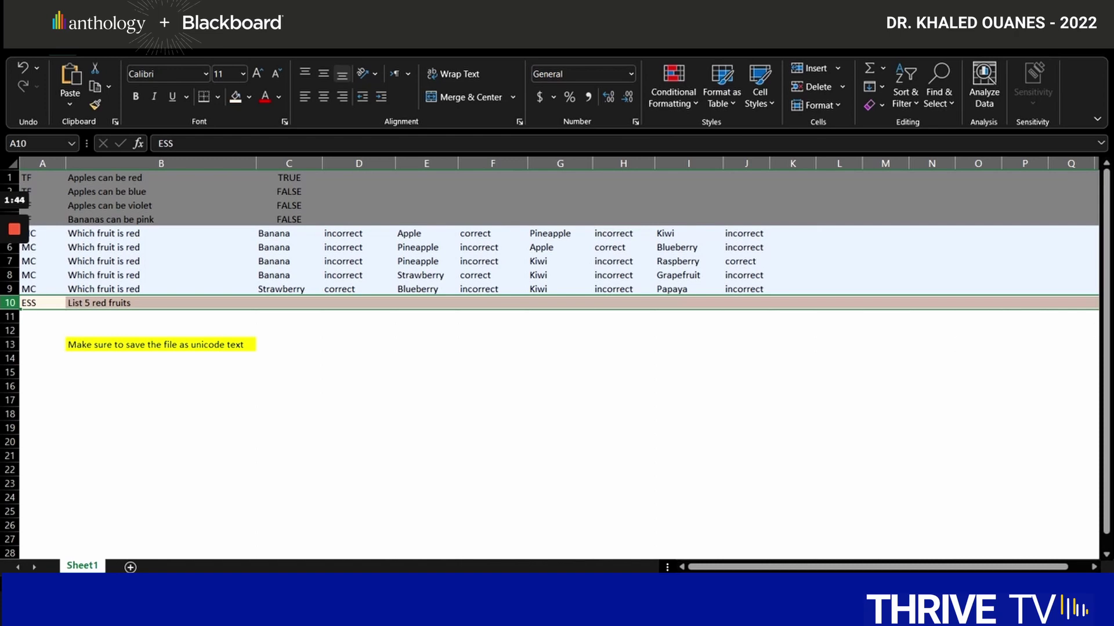
{"action": "left_click_drag", "start_coordinate": [29, 178], "coordinate": [319, 220]}
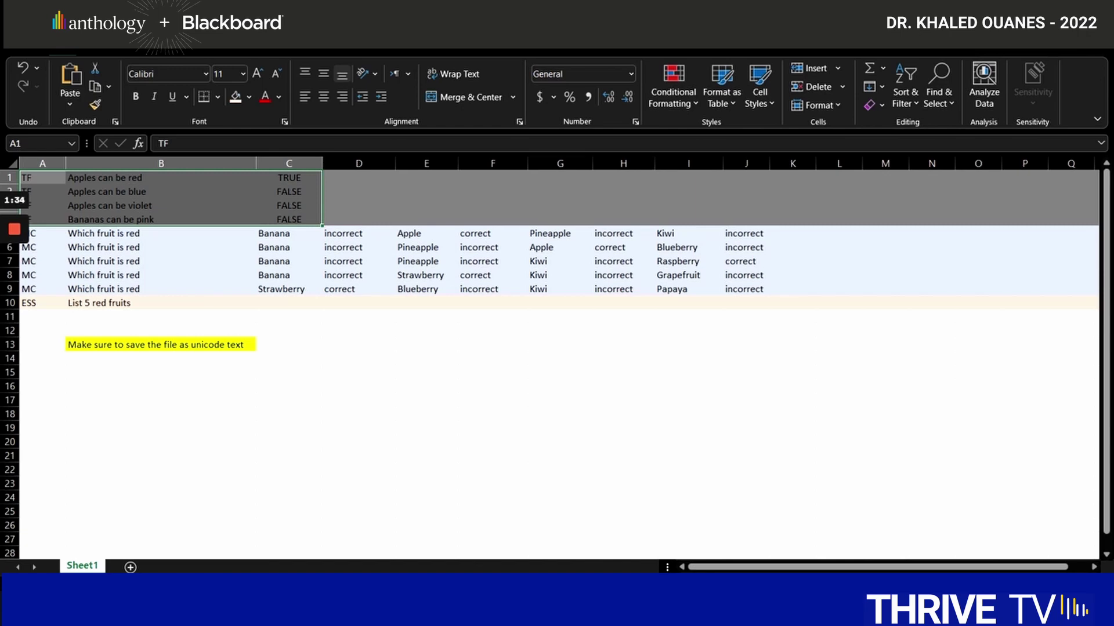
{"action": "left_click", "coordinate": [47, 234]}
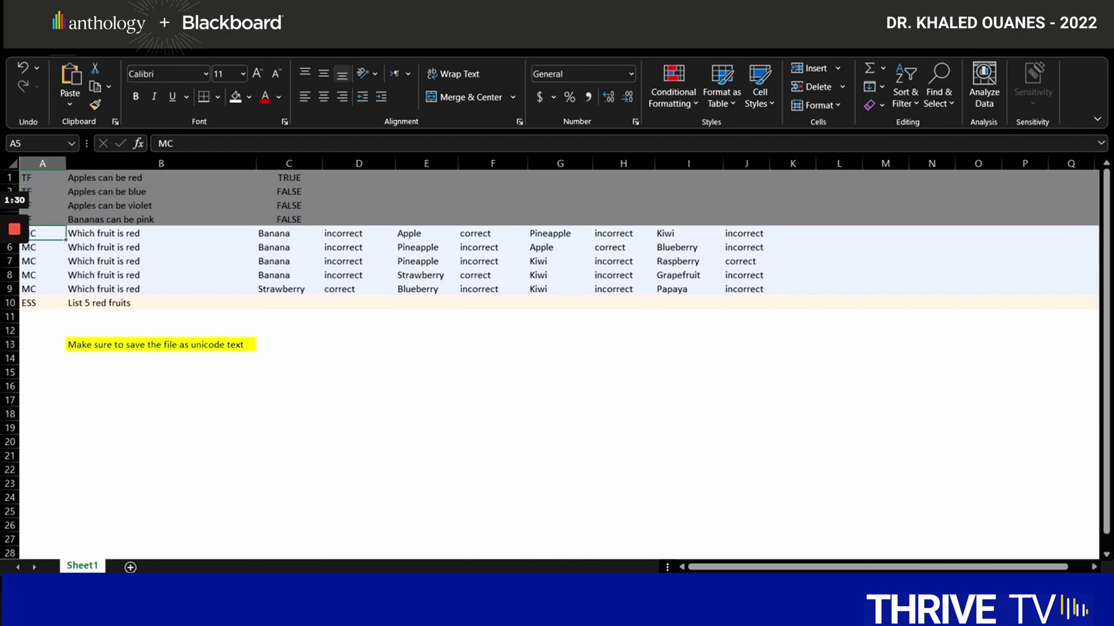
{"action": "left_click", "coordinate": [43, 303]}
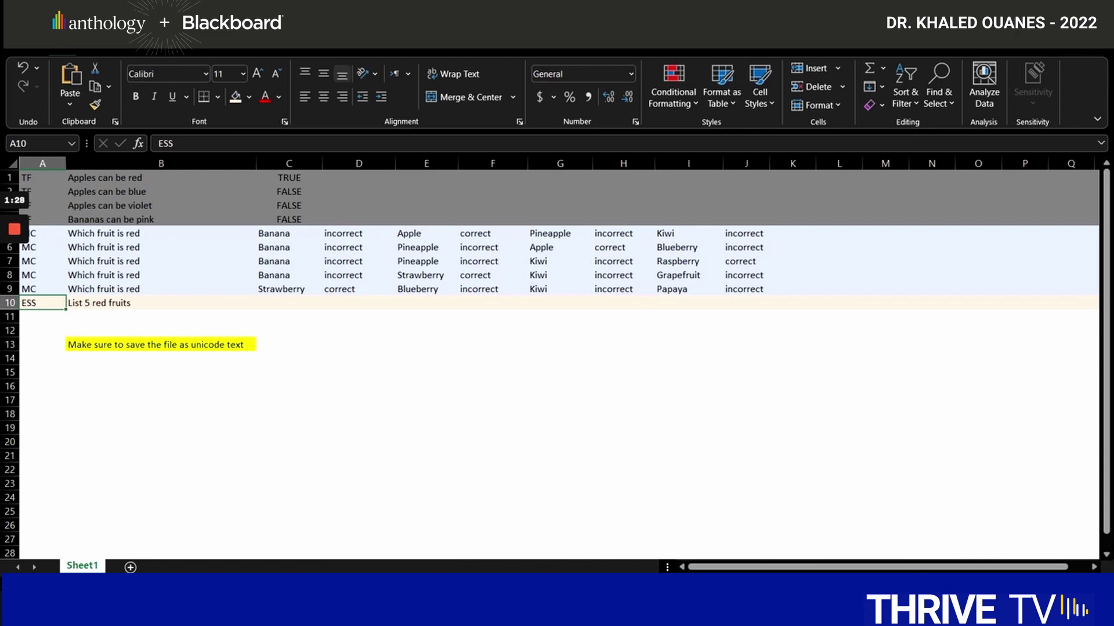
{"action": "left_click", "coordinate": [160, 234]}
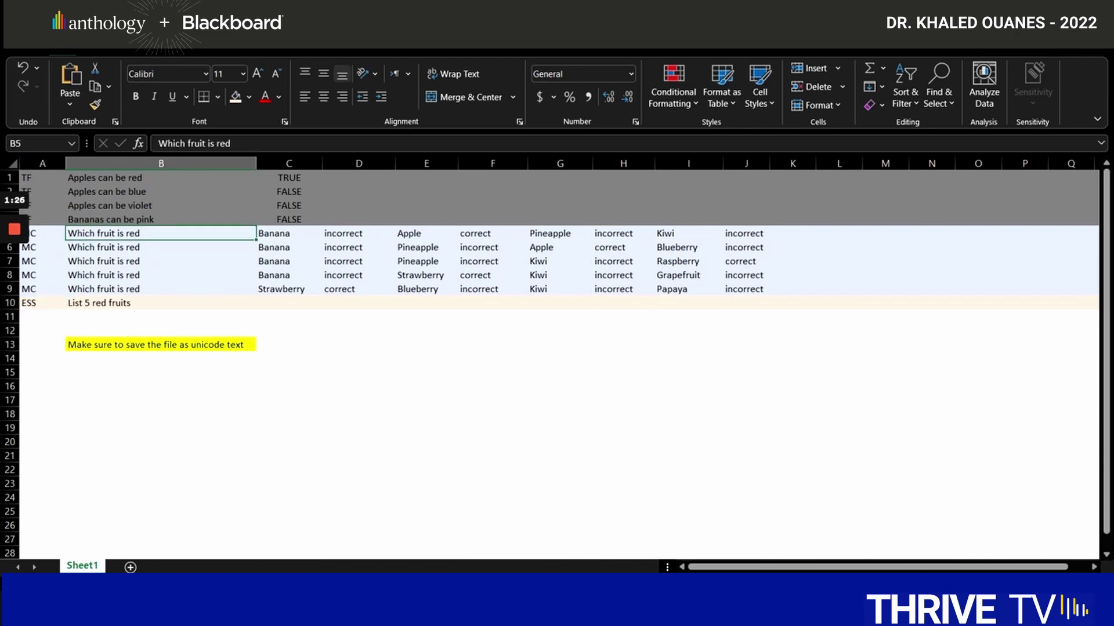
{"action": "left_click_drag", "start_coordinate": [160, 233], "coordinate": [160, 290]}
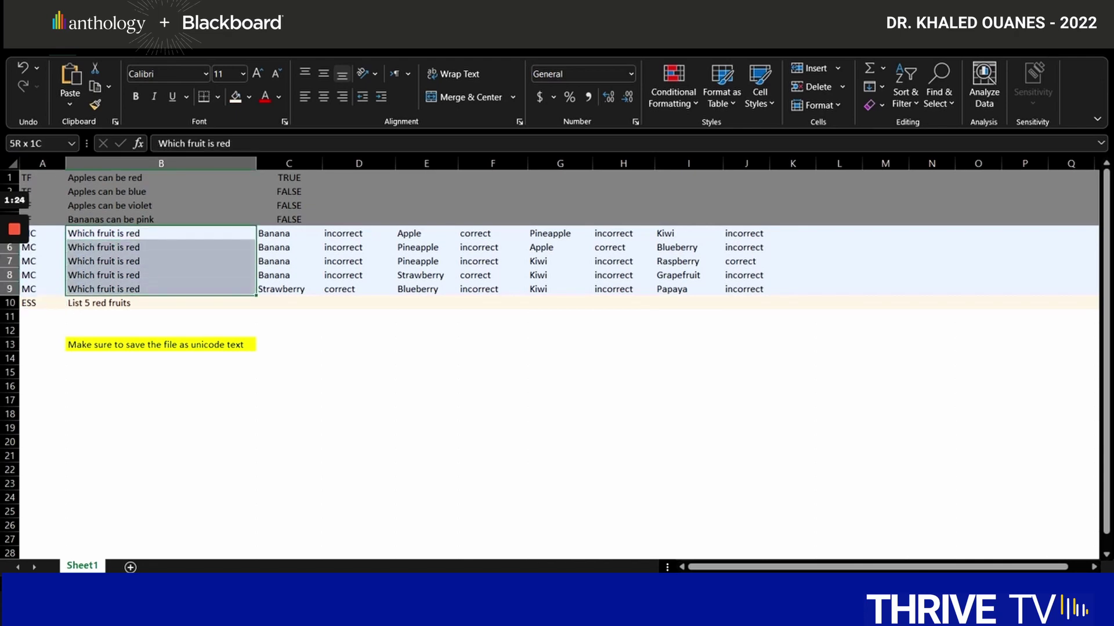
{"action": "left_click", "coordinate": [289, 234]}
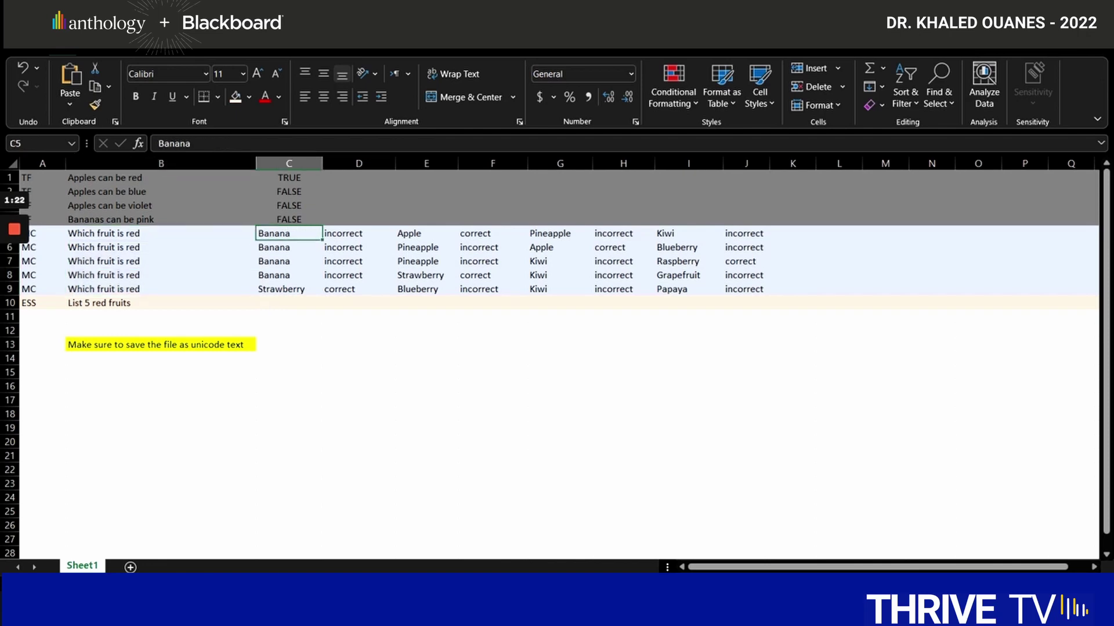
{"action": "left_click", "coordinate": [426, 233]}
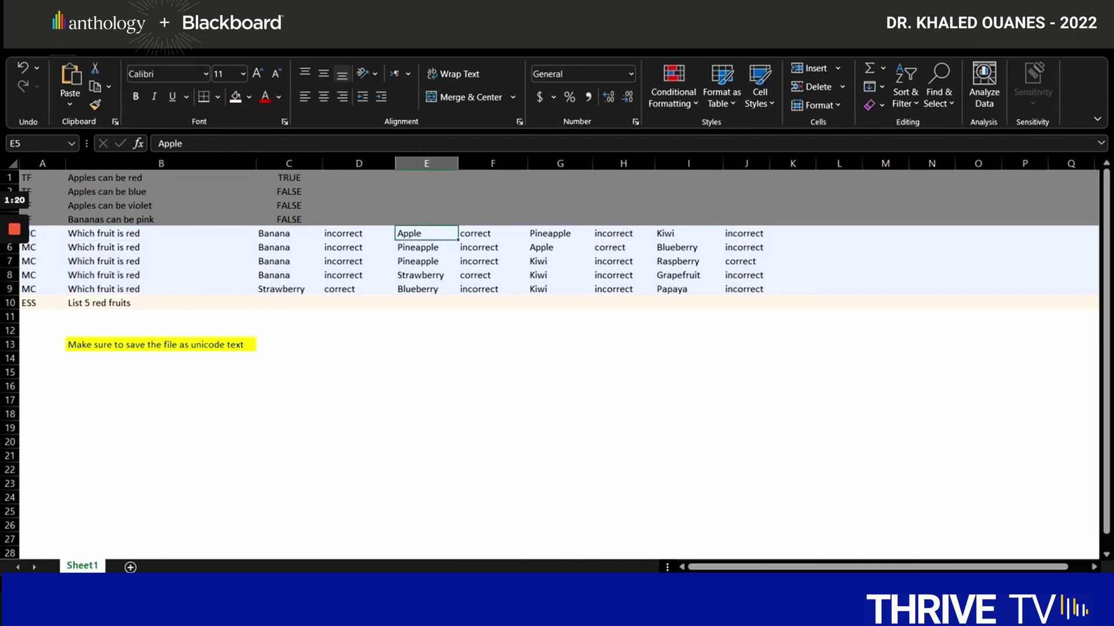
{"action": "left_click", "coordinate": [288, 234]}
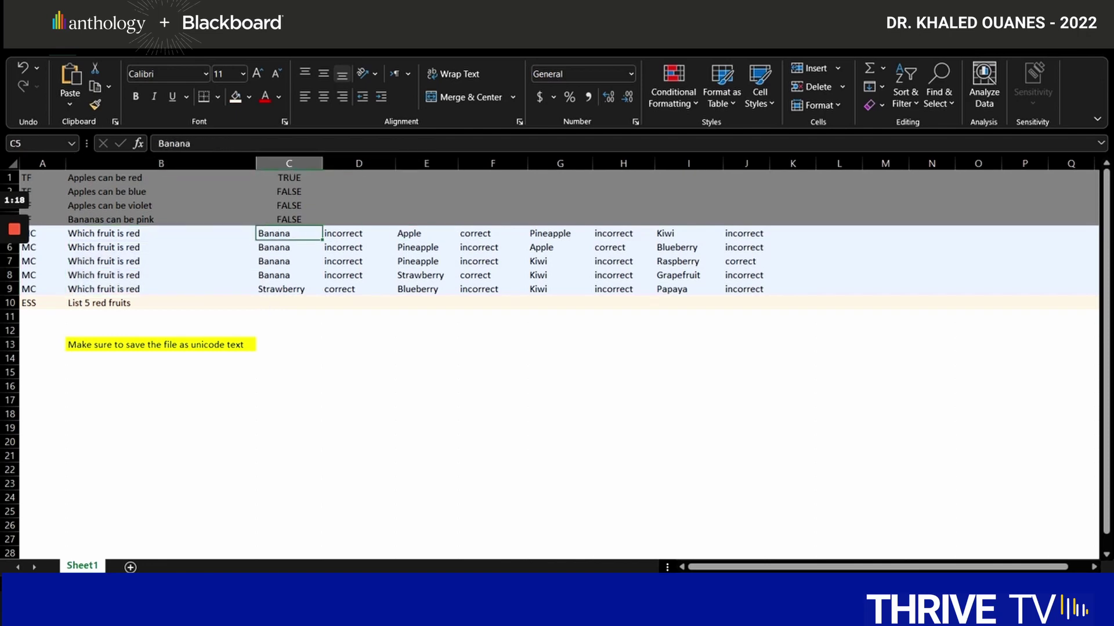
{"action": "double_click", "coordinate": [346, 233]}
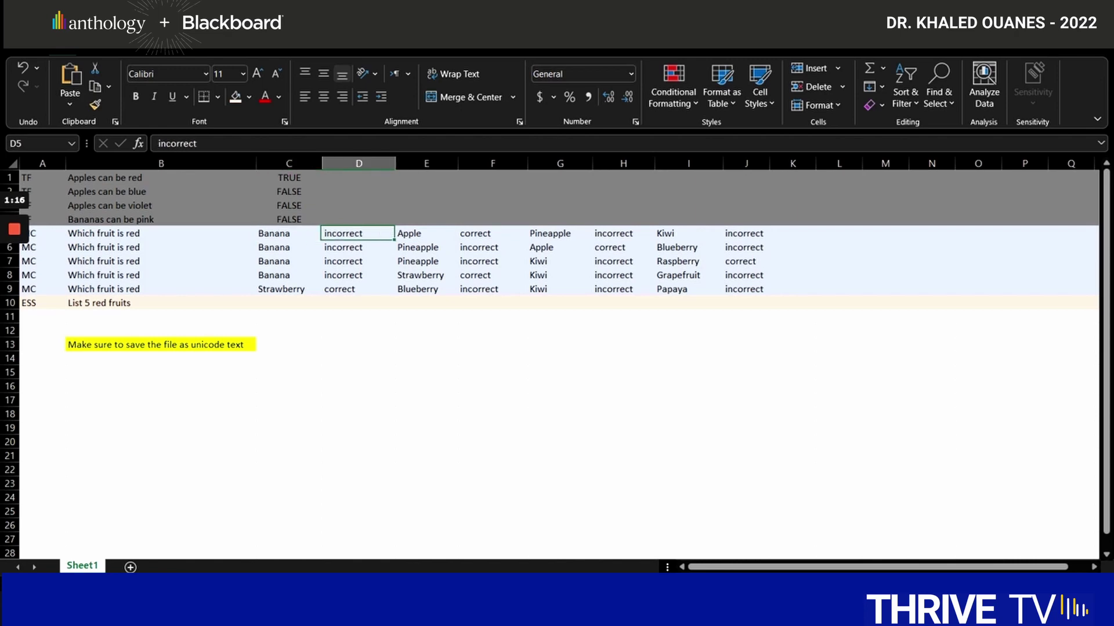
{"action": "left_click", "coordinate": [492, 234]}
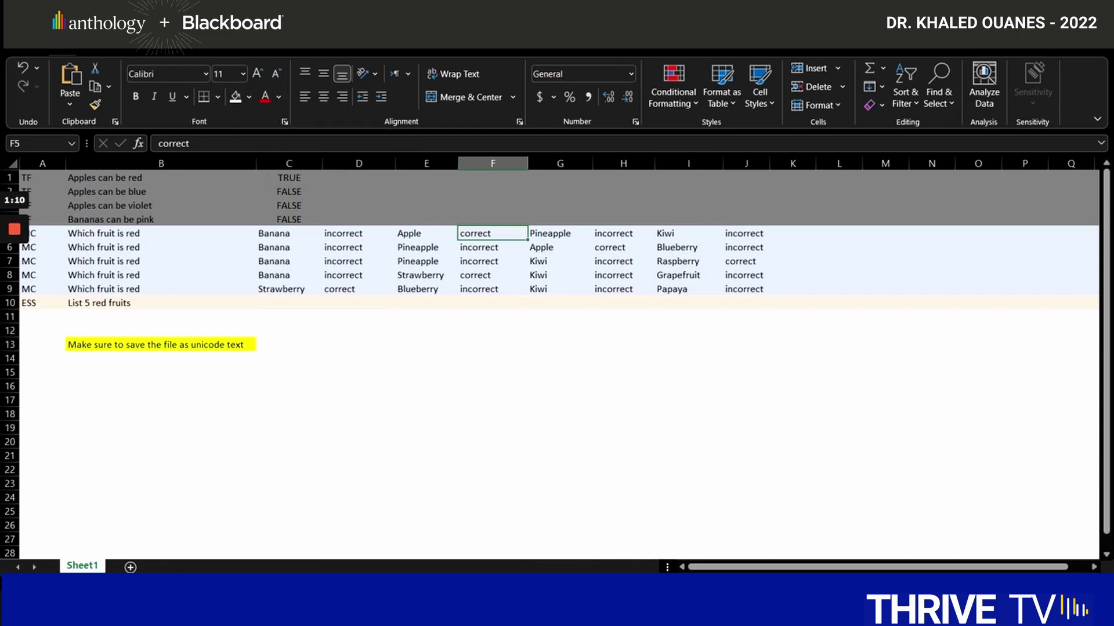
{"action": "left_click", "coordinate": [160, 345]}
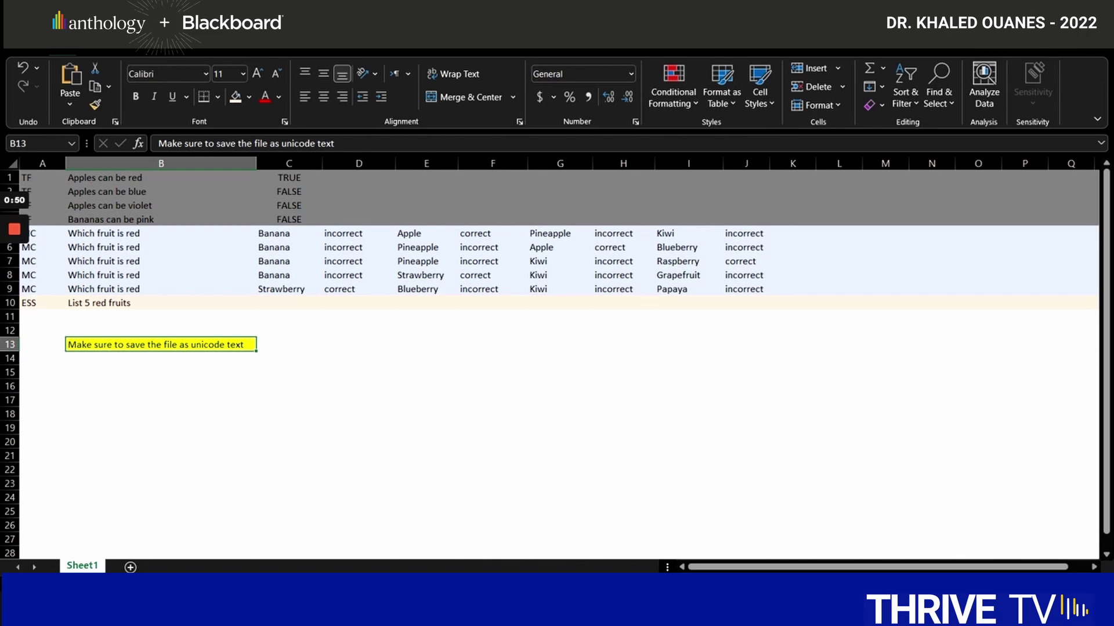
Switch to Blackboard and open the question pools page from the organization's tests, surveys and pools tools.
{"action": "mouse_move", "coordinate": [572, 608]}
{"action": "mouse_move", "coordinate": [636, 608]}
{"action": "left_click", "coordinate": [755, 568]}
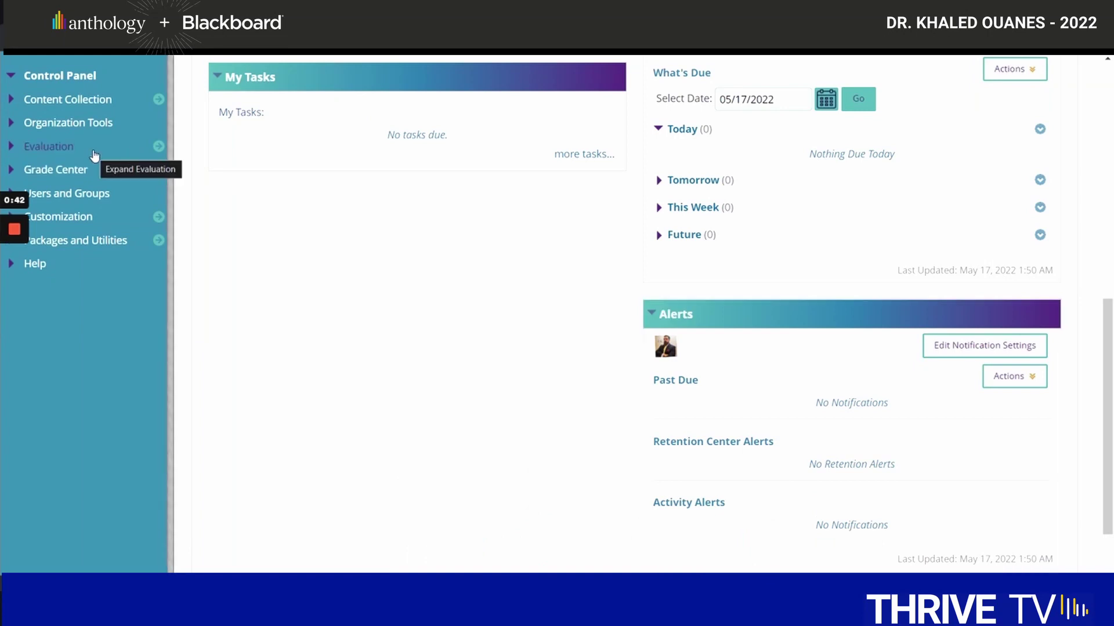
{"action": "left_click", "coordinate": [60, 123]}
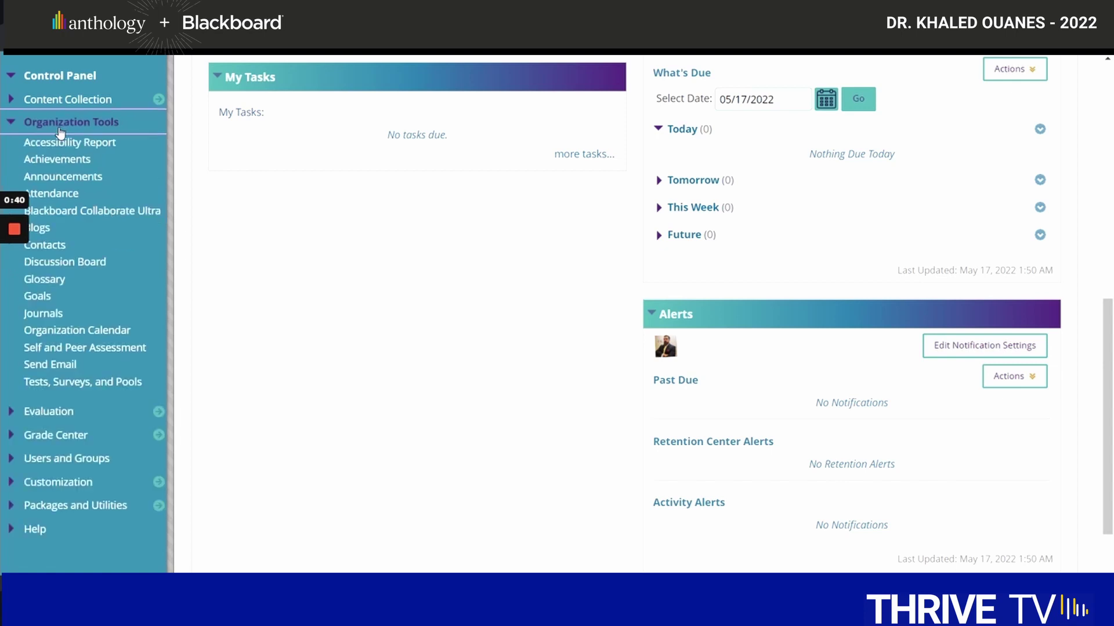
{"action": "left_click", "coordinate": [100, 382]}
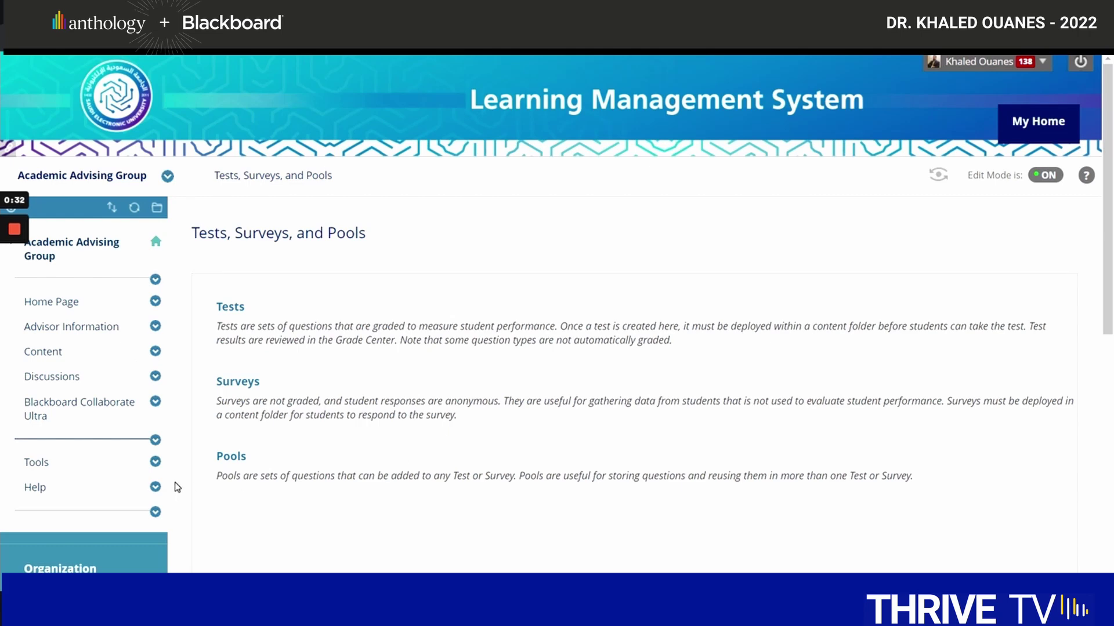
{"action": "left_click", "coordinate": [230, 459]}
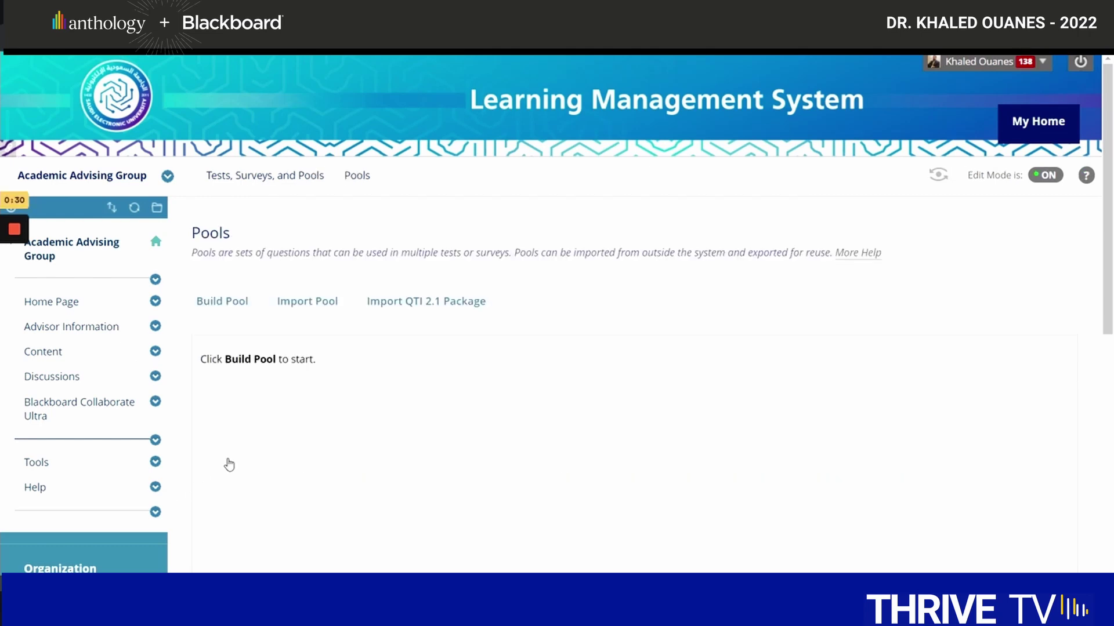
Build a new question pool named MCQ-E, leaving its description and instructions empty.
{"action": "left_click", "coordinate": [228, 303]}
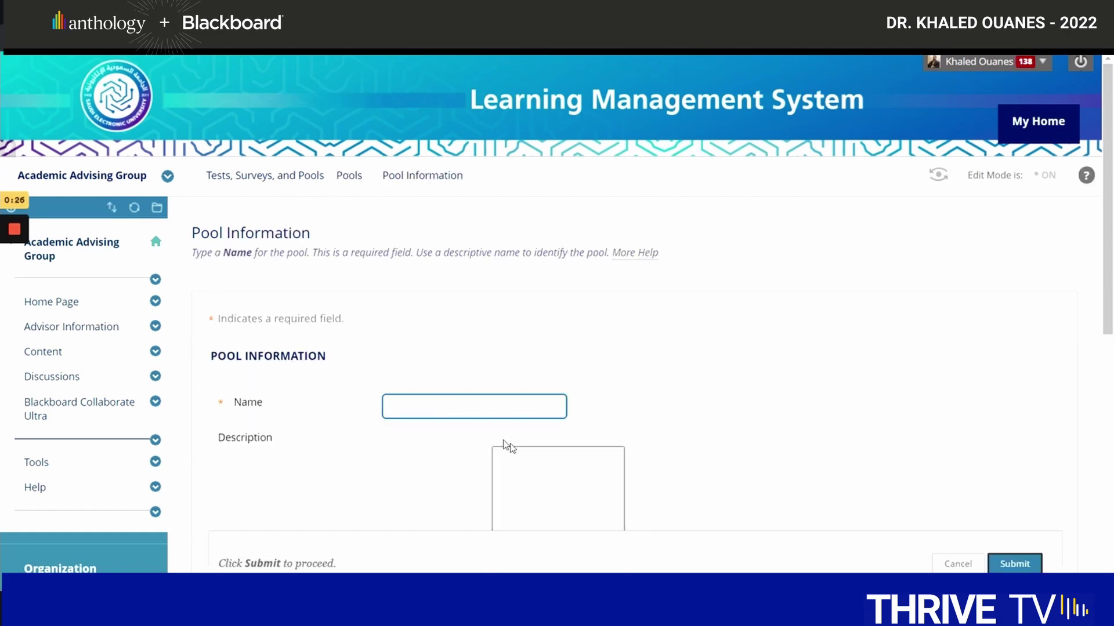
{"action": "left_click", "coordinate": [477, 413]}
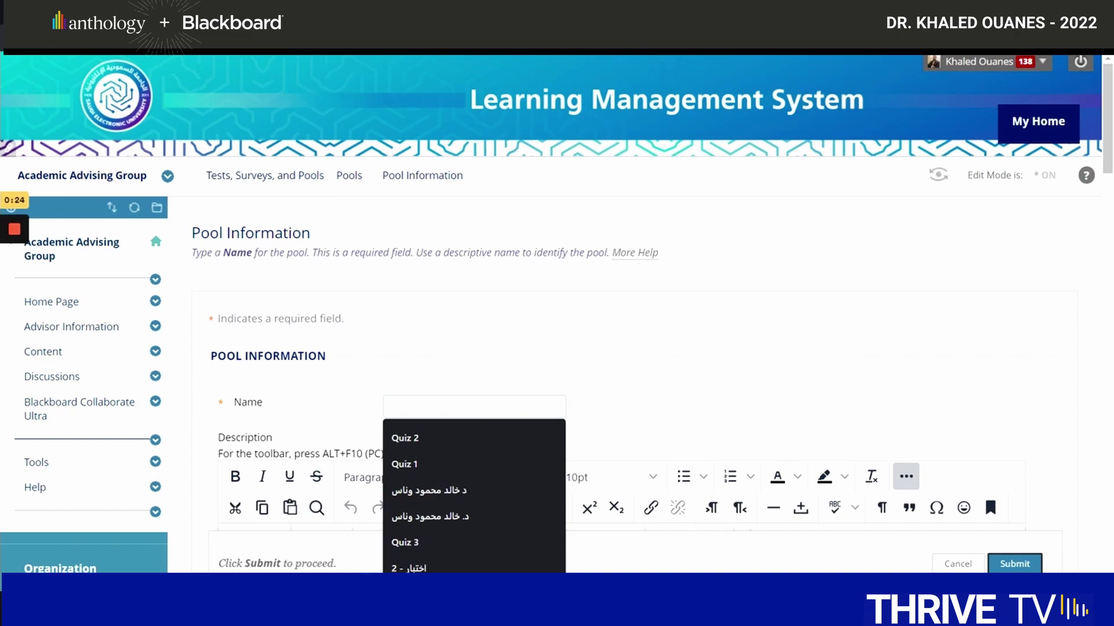
{"action": "type", "text": "MCQ"}
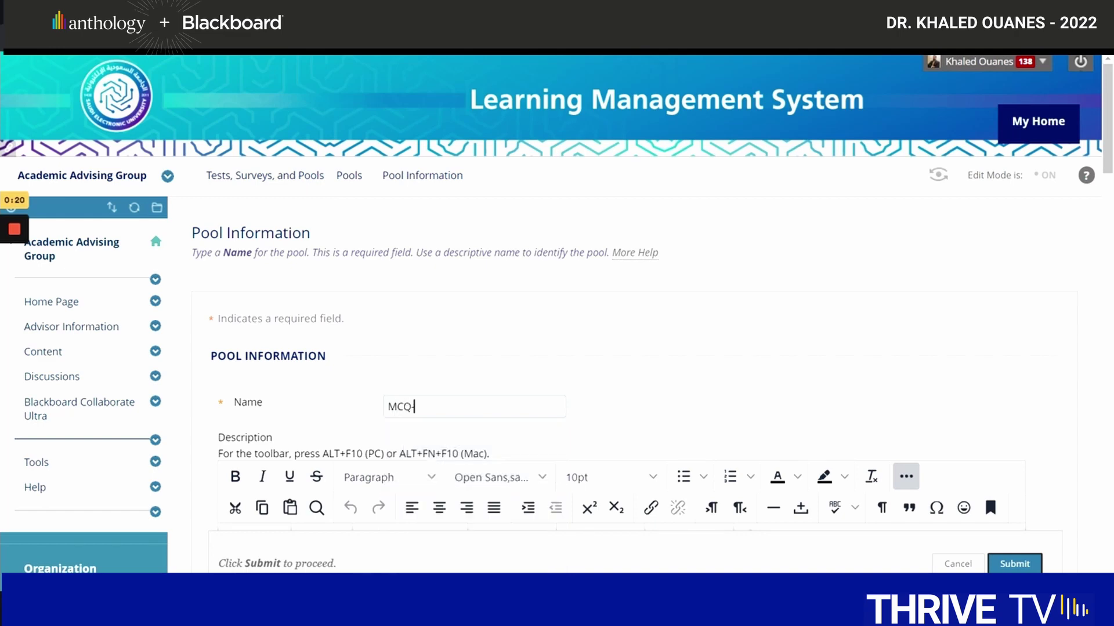
{"action": "type", "text": "-E"}
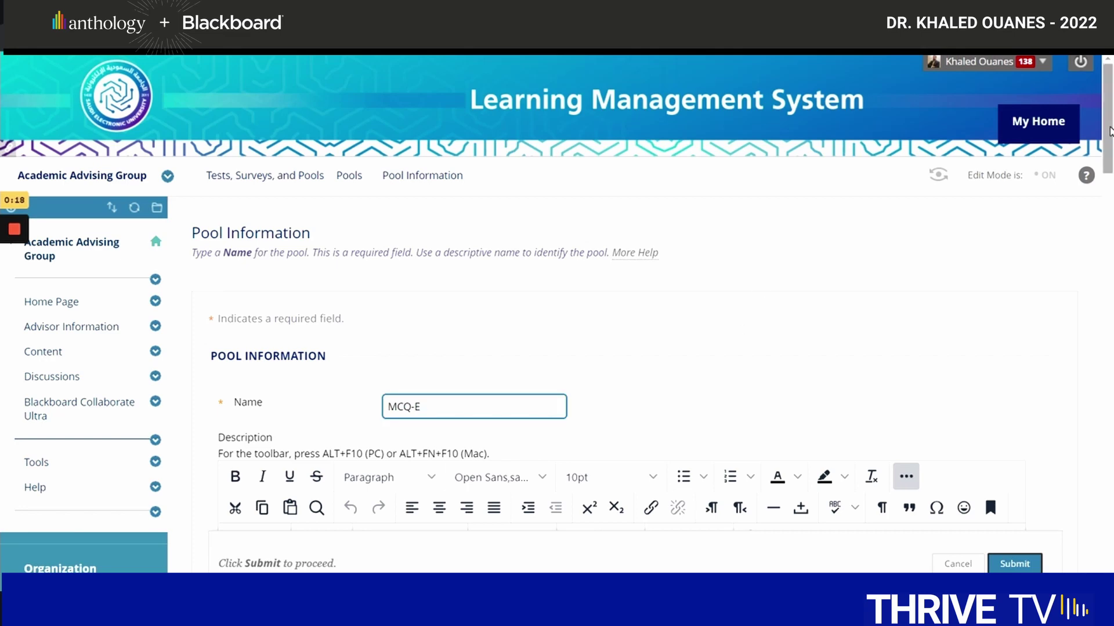
{"action": "scroll", "coordinate": [740, 318], "scroll_direction": "down", "scroll_amount": 10}
{"action": "scroll", "coordinate": [665, 290], "scroll_direction": "down", "scroll_amount": 8}
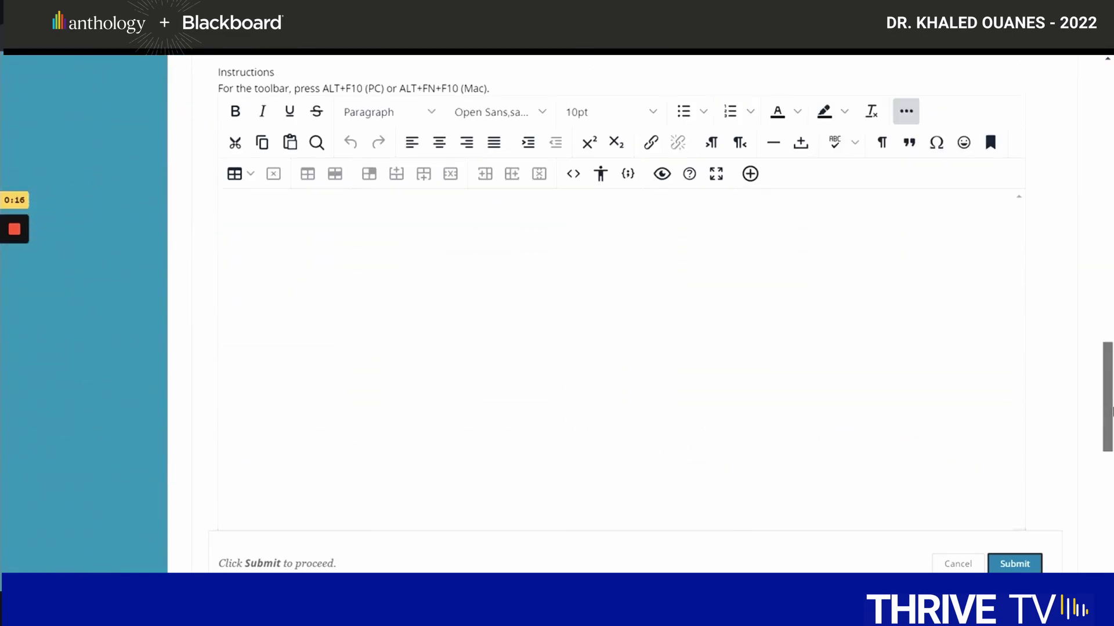
{"action": "left_click", "coordinate": [1015, 565]}
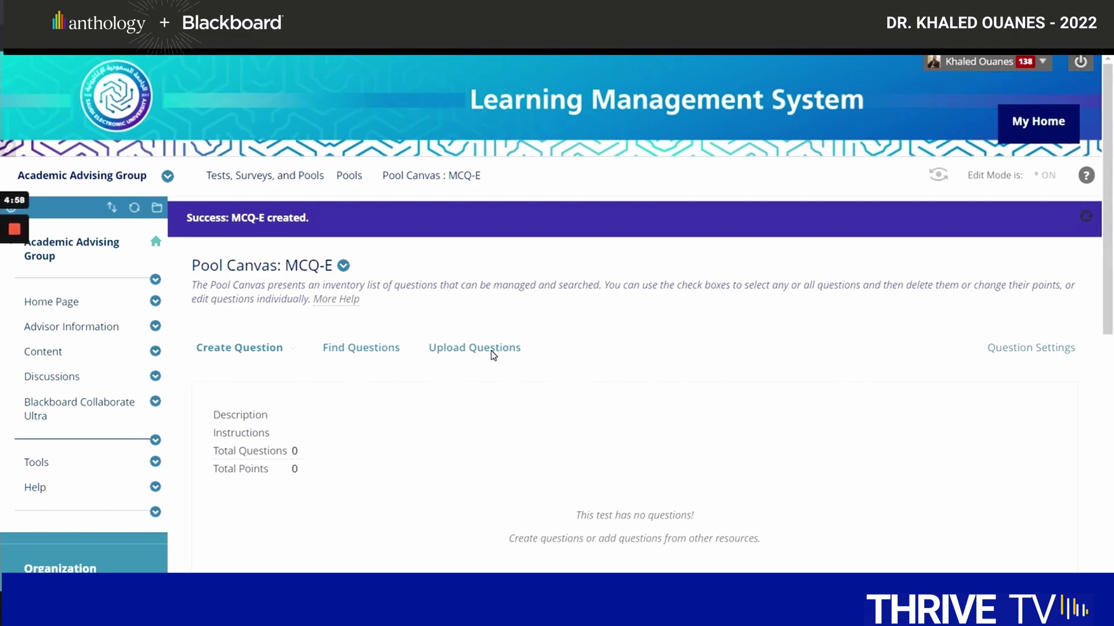
Upload the questions from the EasyMCQPool text file into the MCQ-E pool and return to the pools list.
{"action": "left_click", "coordinate": [462, 355]}
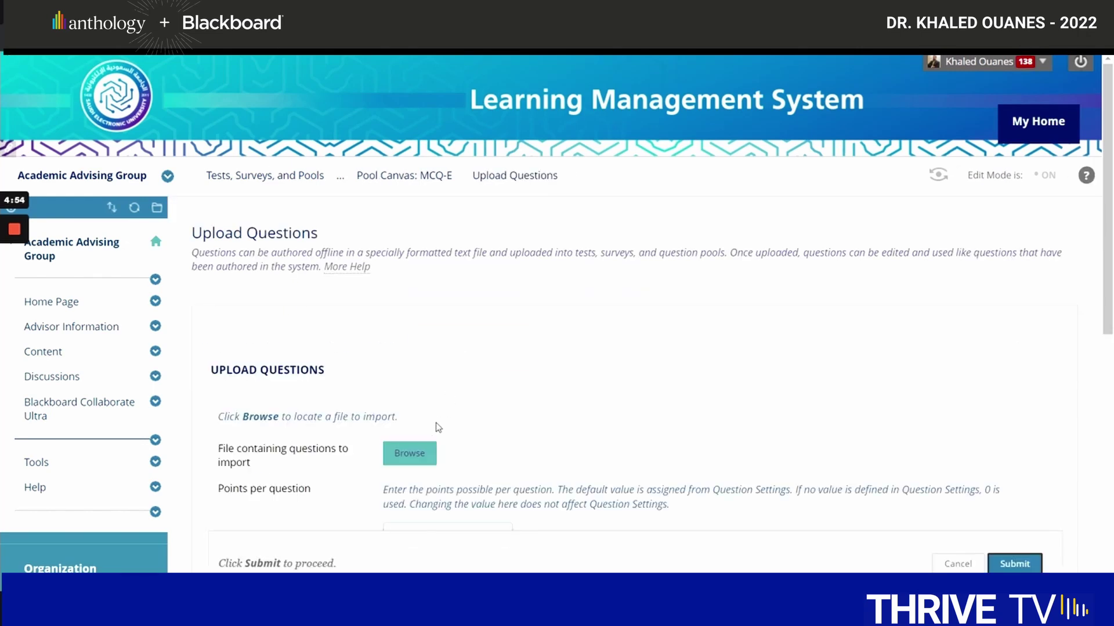
{"action": "left_click", "coordinate": [411, 455]}
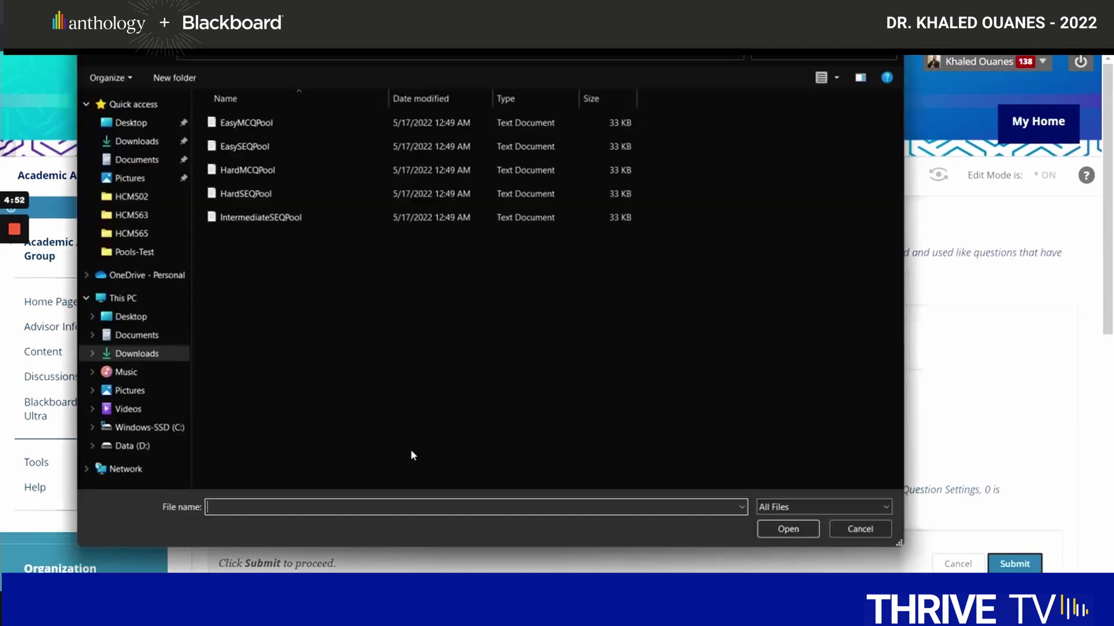
{"action": "left_click", "coordinate": [290, 123]}
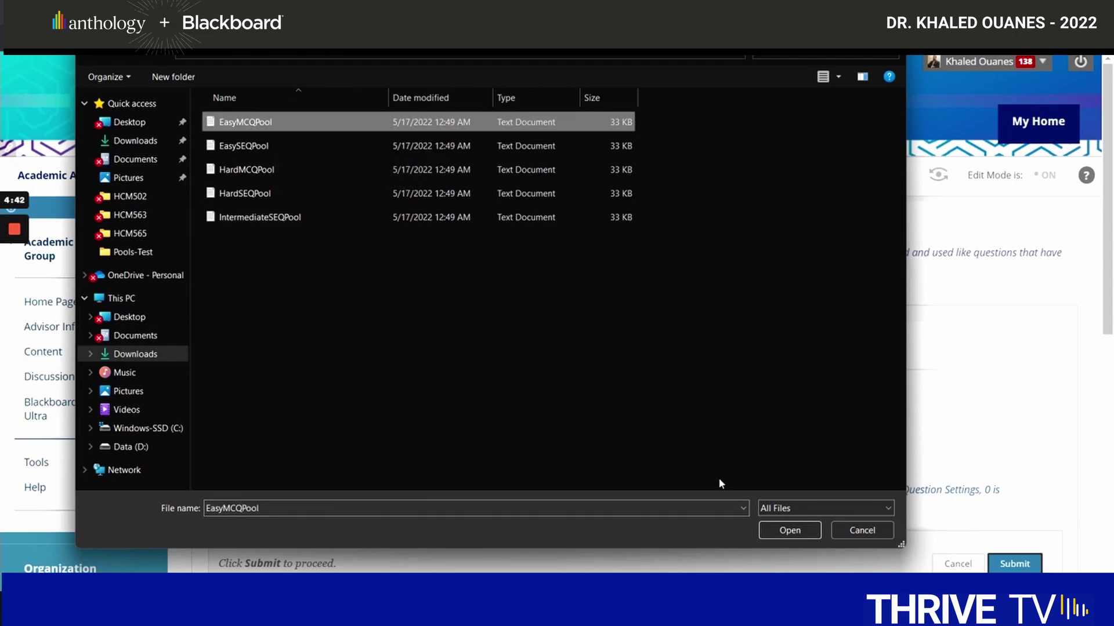
{"action": "left_click", "coordinate": [782, 531]}
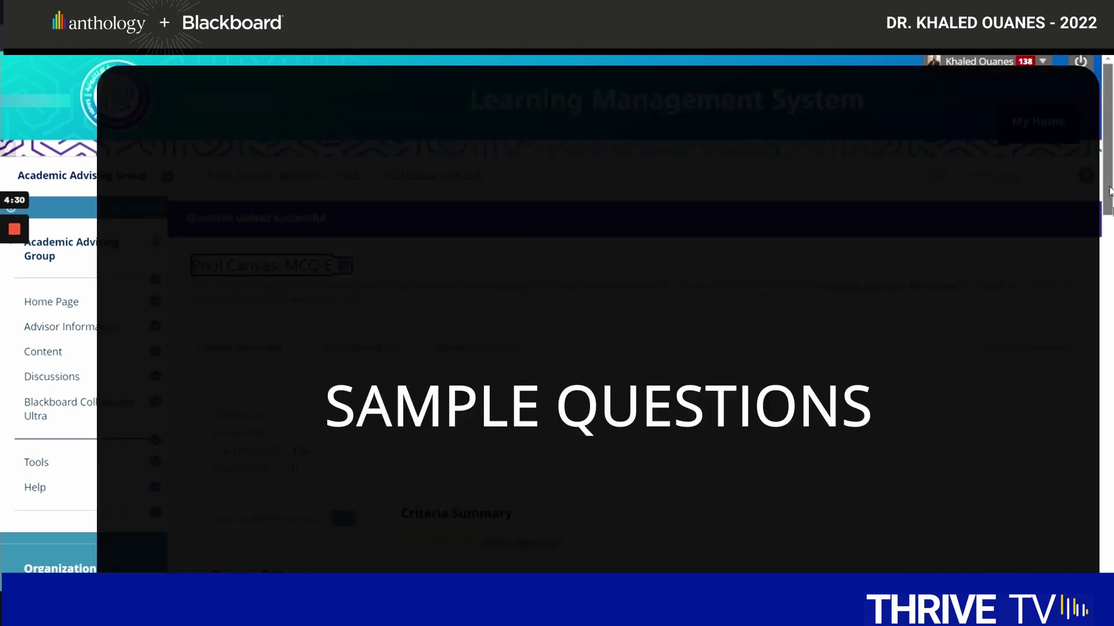
{"action": "left_click_drag", "start_coordinate": [1111, 194], "coordinate": [1112, 550]}
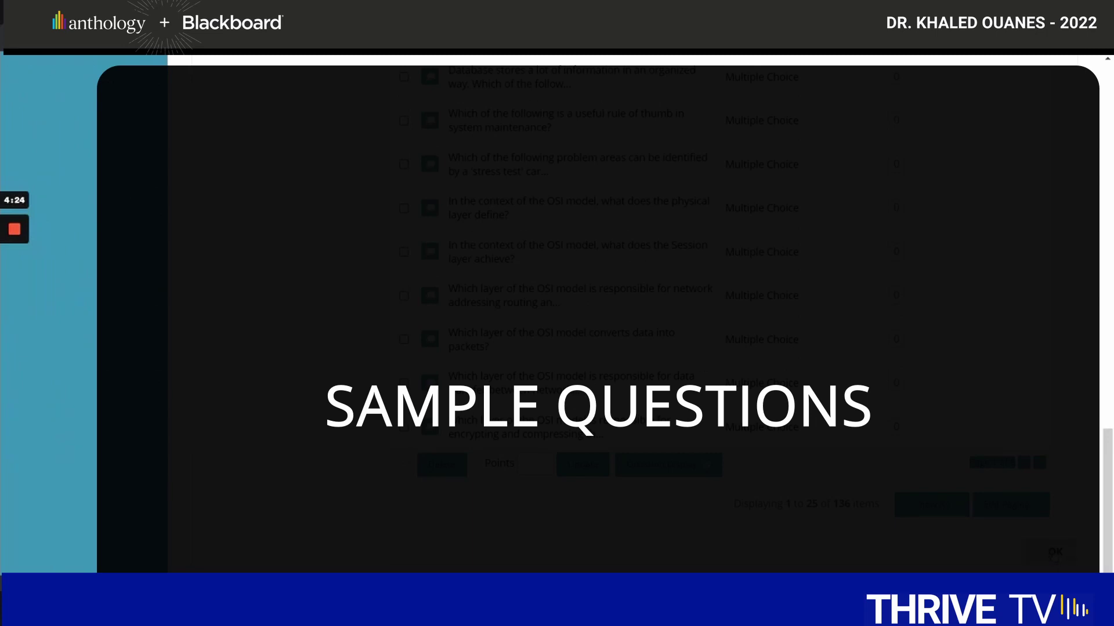
{"action": "left_click", "coordinate": [1054, 552]}
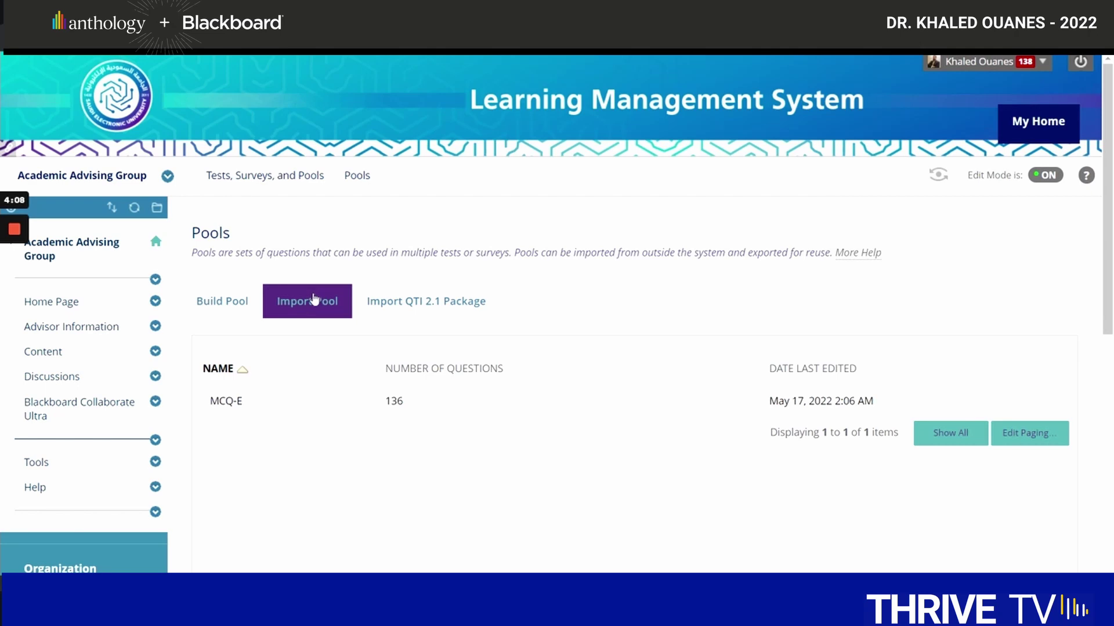
Build another question pool named MCQ-I.
{"action": "left_click", "coordinate": [237, 302]}
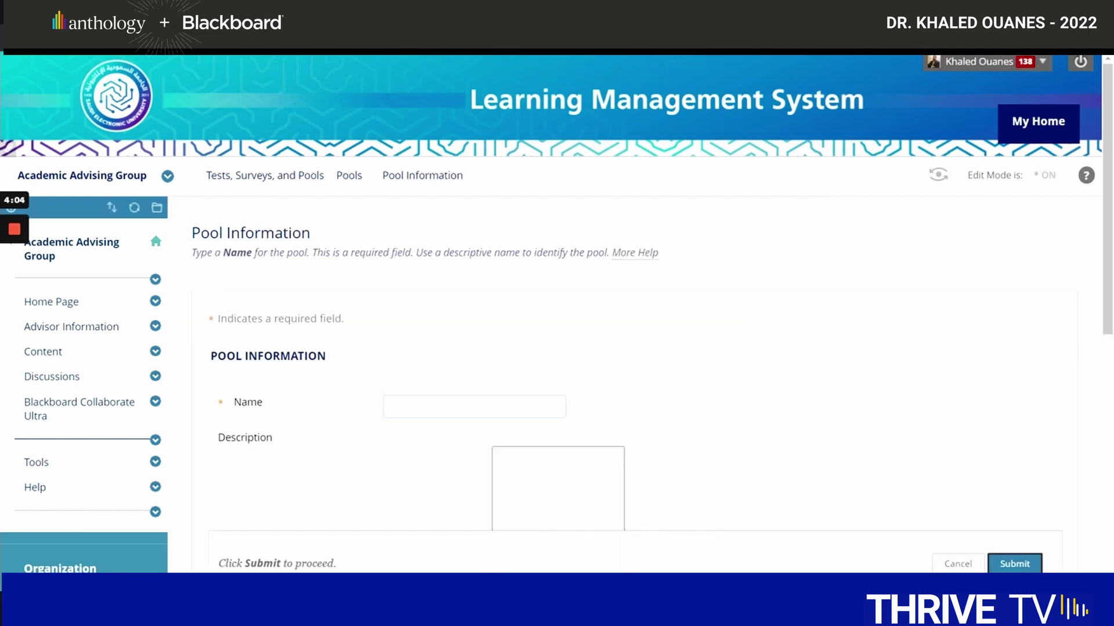
{"action": "type", "text": "MC"}
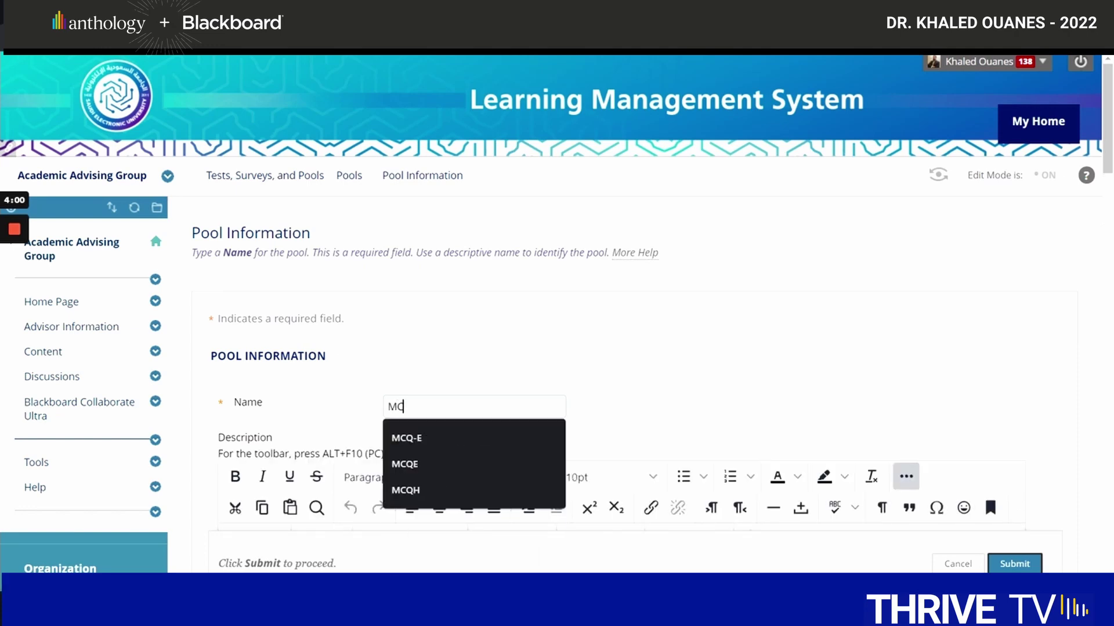
{"action": "type", "text": "Q-I"}
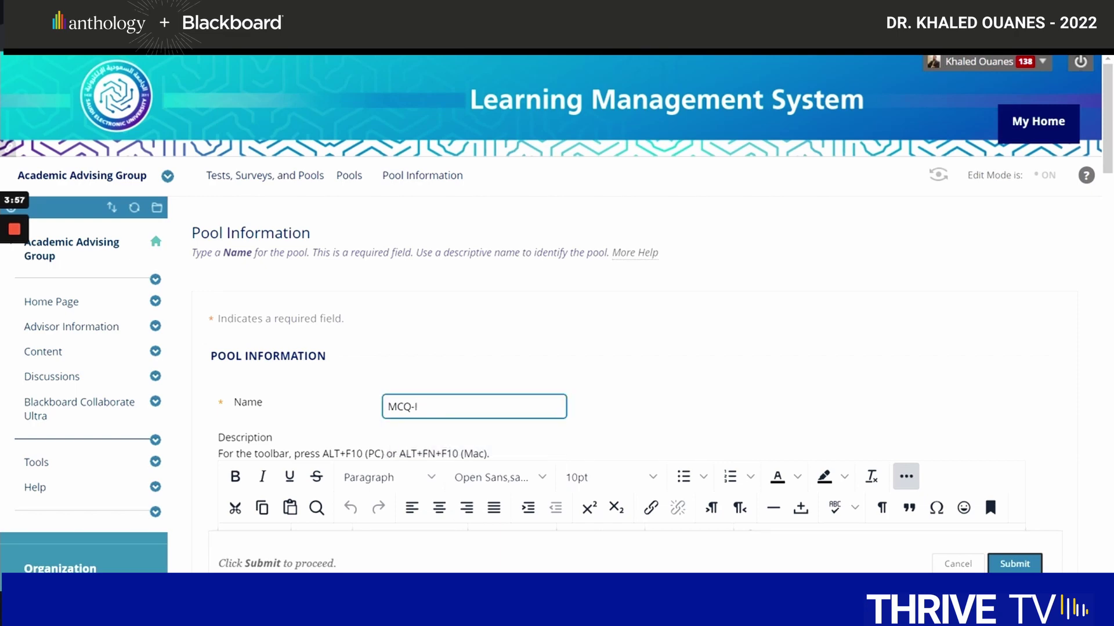
{"action": "key", "text": "Return"}
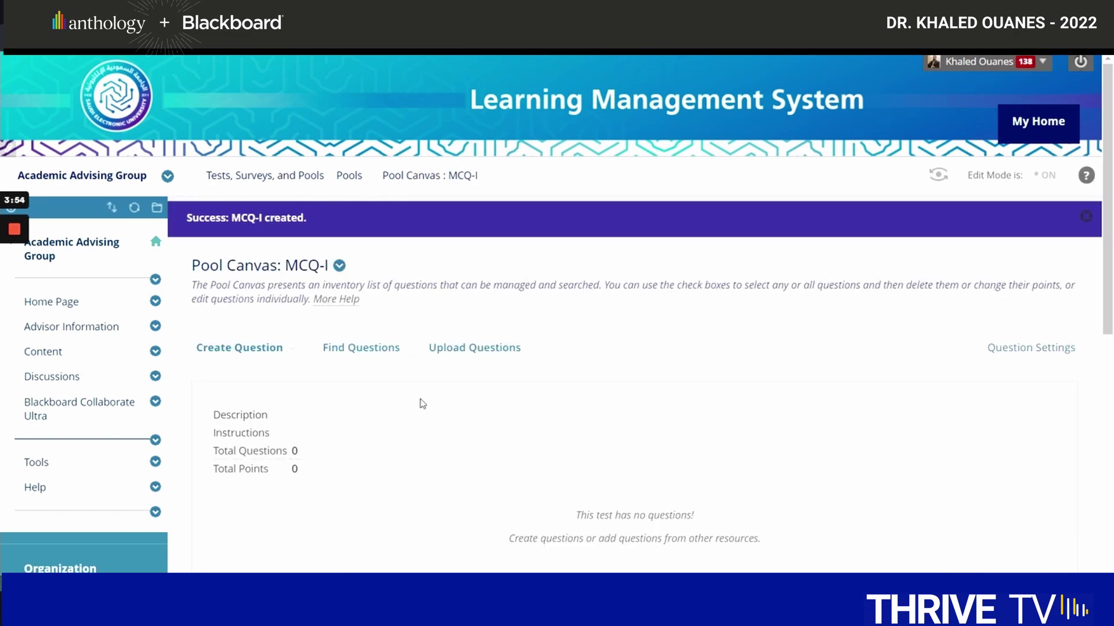
Upload the questions from the IntermediateSEQPool text file into the MCQ-I pool and return to the pools list.
{"action": "left_click", "coordinate": [456, 358]}
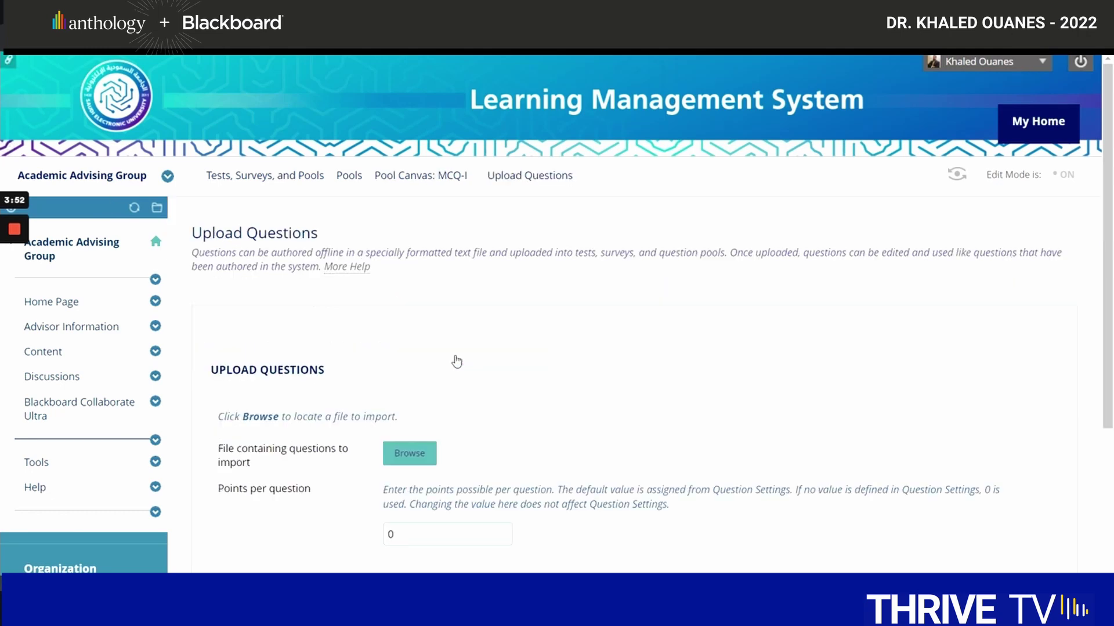
{"action": "left_click", "coordinate": [403, 458]}
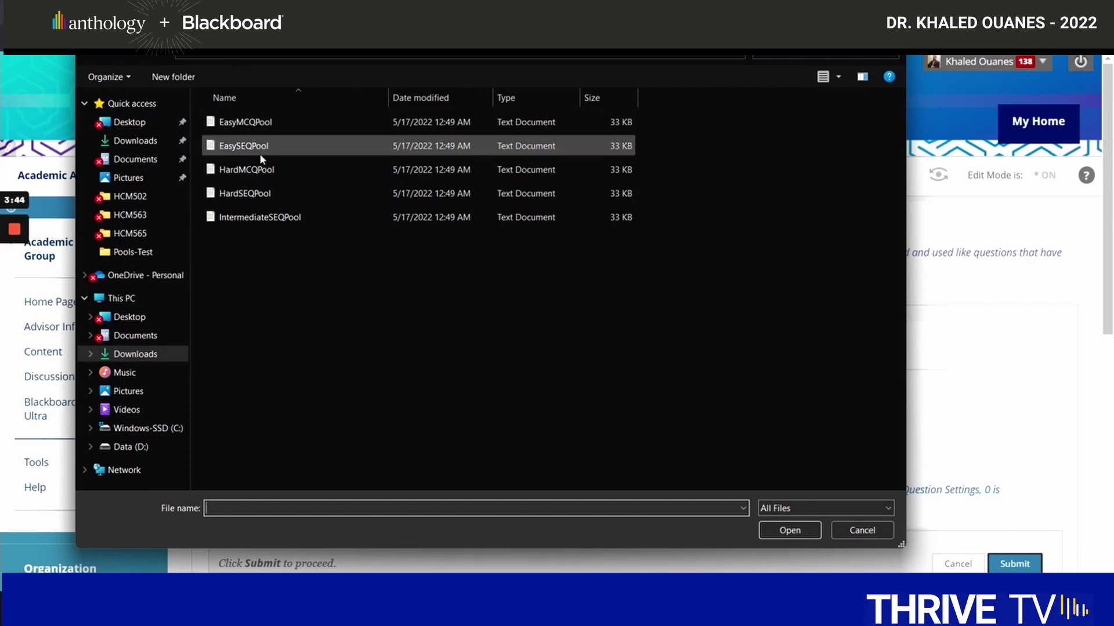
{"action": "left_click", "coordinate": [261, 217]}
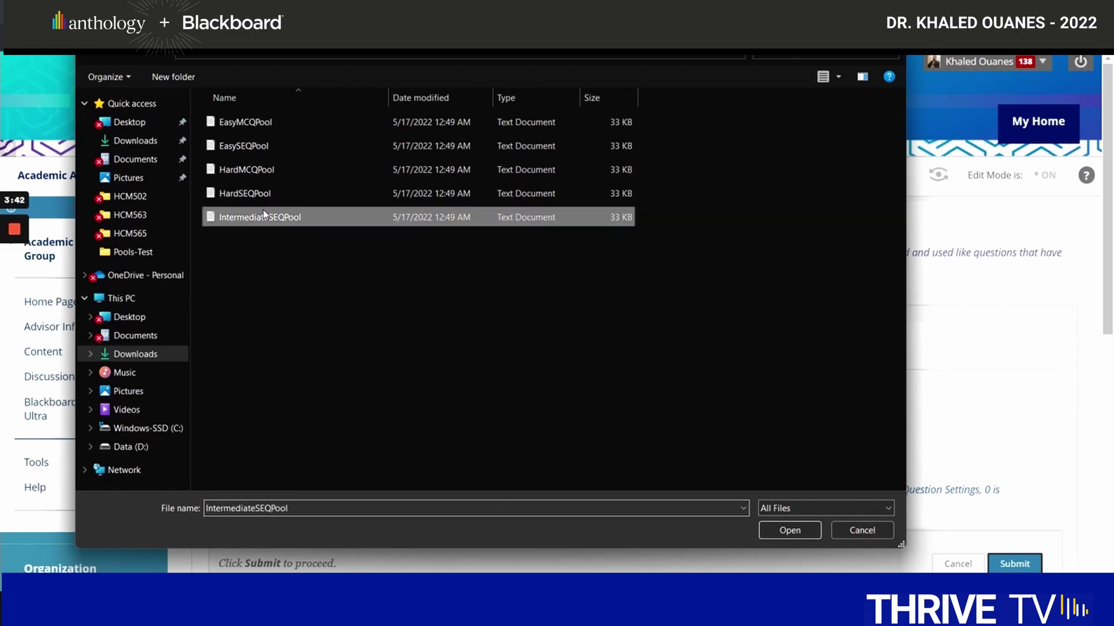
{"action": "left_click", "coordinate": [802, 535]}
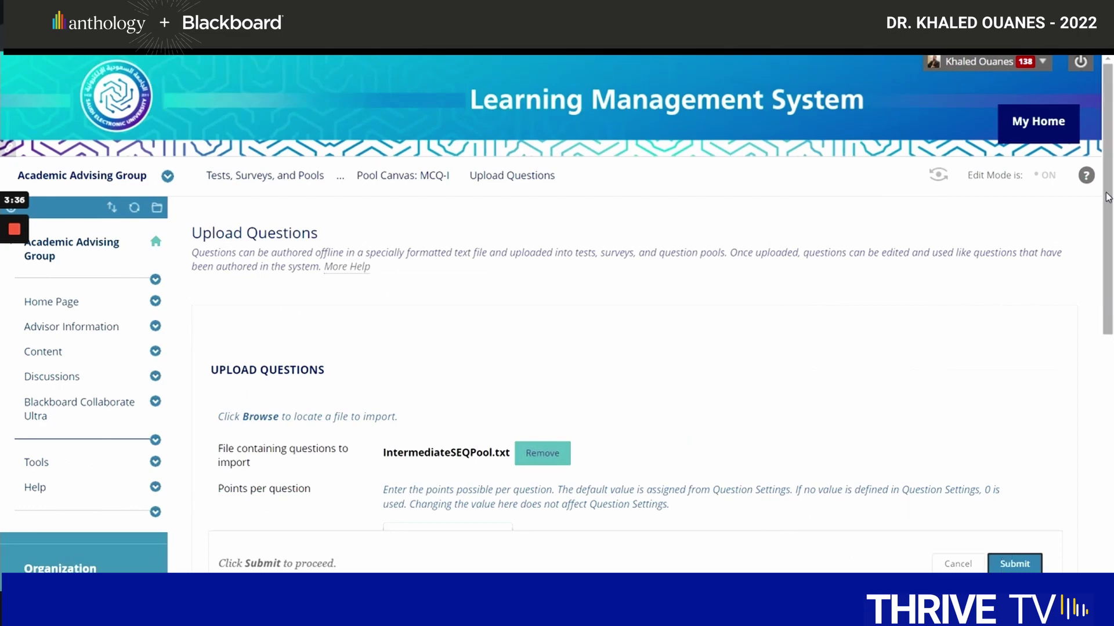
{"action": "scroll", "coordinate": [1109, 301], "scroll_direction": "down", "scroll_amount": 3}
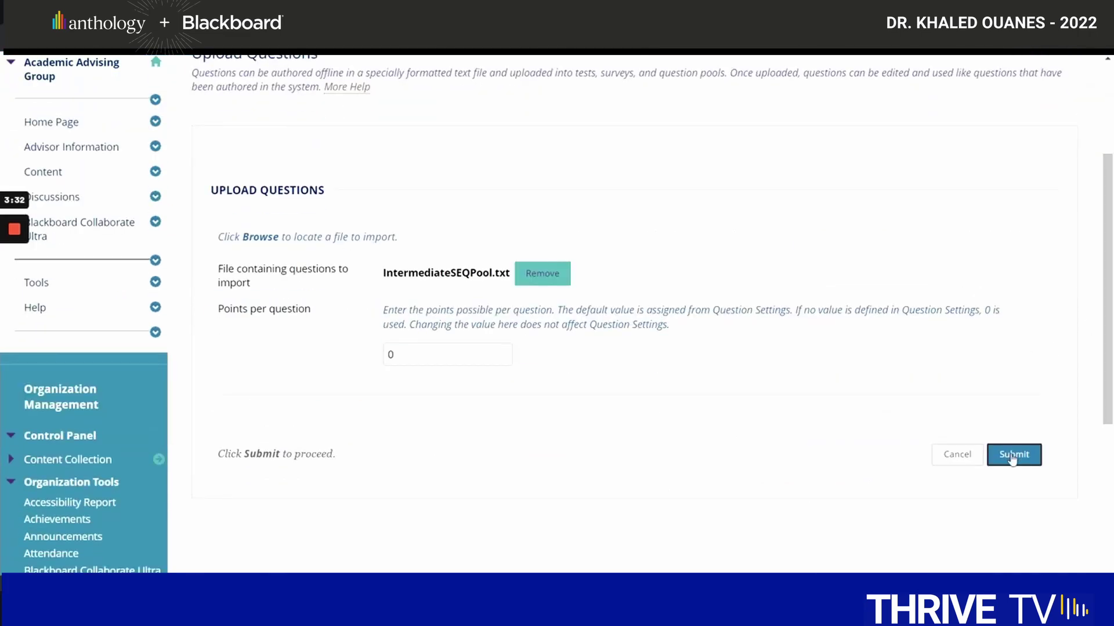
{"action": "left_click", "coordinate": [1013, 457]}
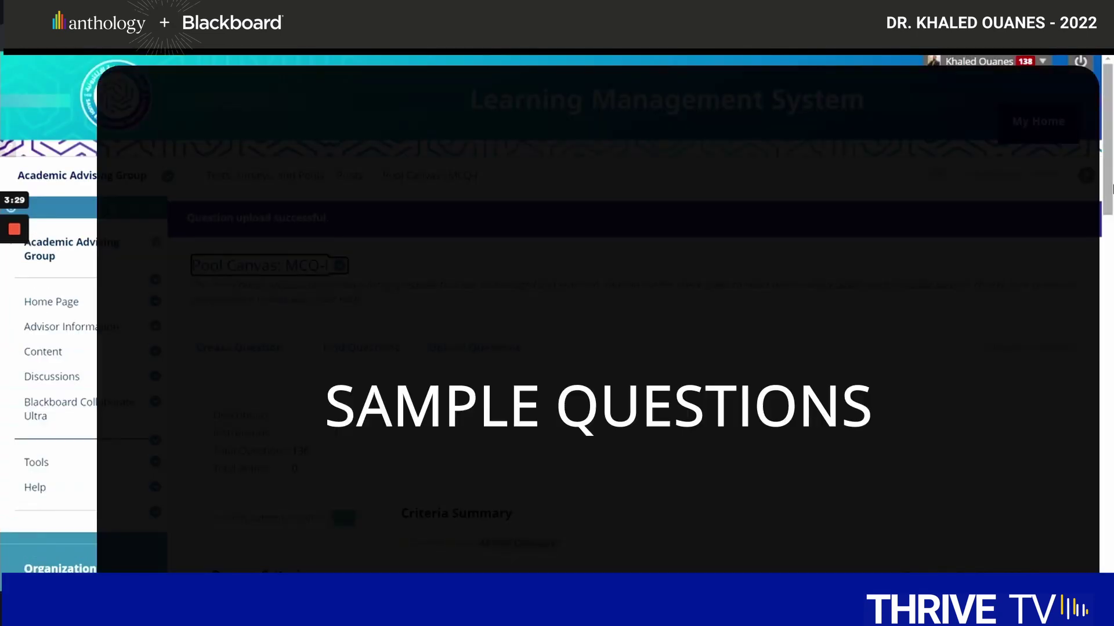
{"action": "scroll", "coordinate": [1109, 223], "scroll_direction": "down", "scroll_amount": 20}
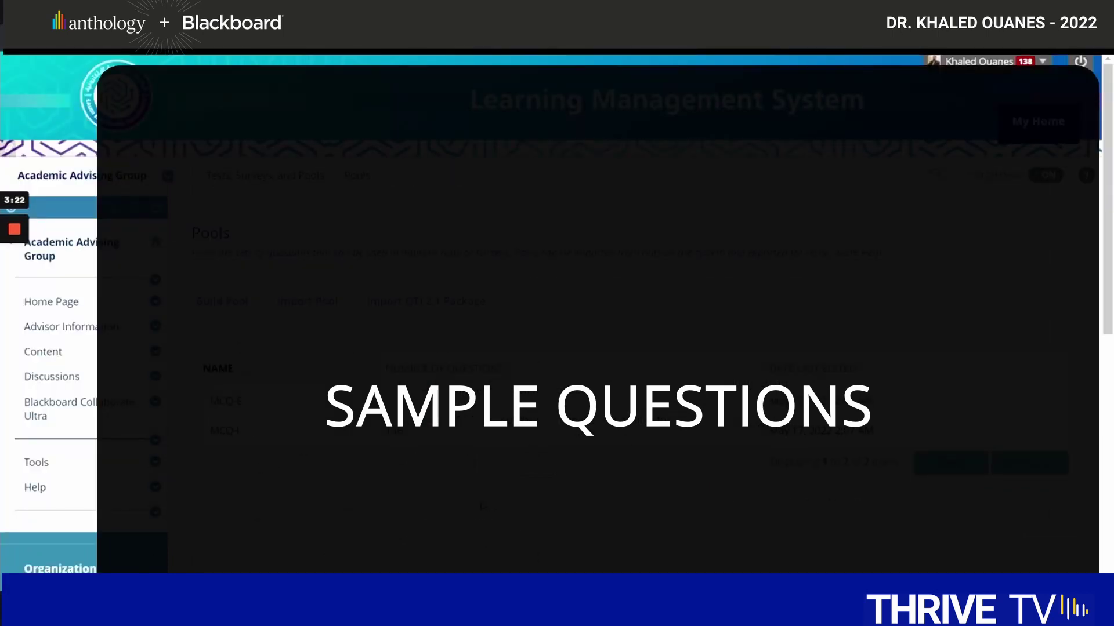
Open the organization's tests page from its tests, surveys and pools tools.
{"action": "scroll", "coordinate": [1051, 373], "scroll_direction": "down", "scroll_amount": 4}
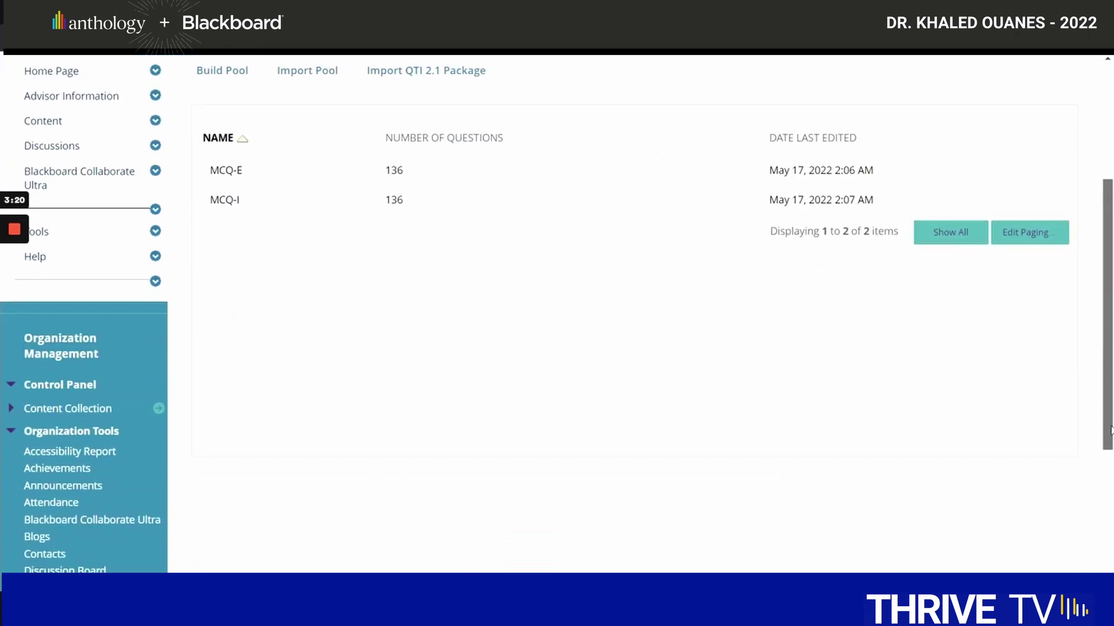
{"action": "scroll", "coordinate": [1110, 430], "scroll_direction": "down", "scroll_amount": 4}
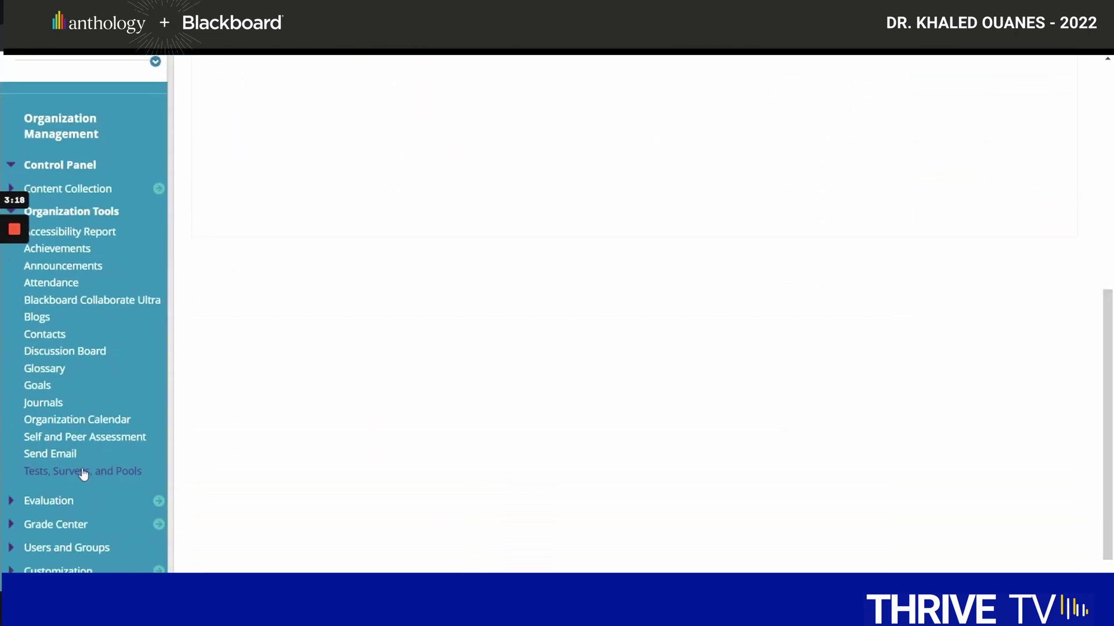
{"action": "left_click", "coordinate": [87, 475]}
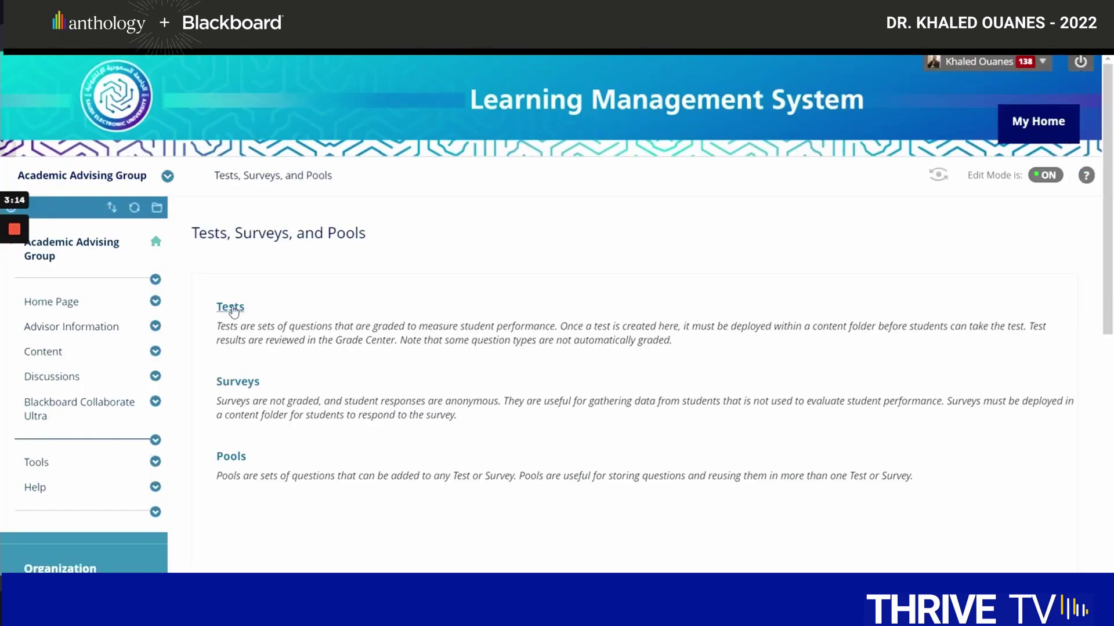
{"action": "left_click", "coordinate": [232, 308]}
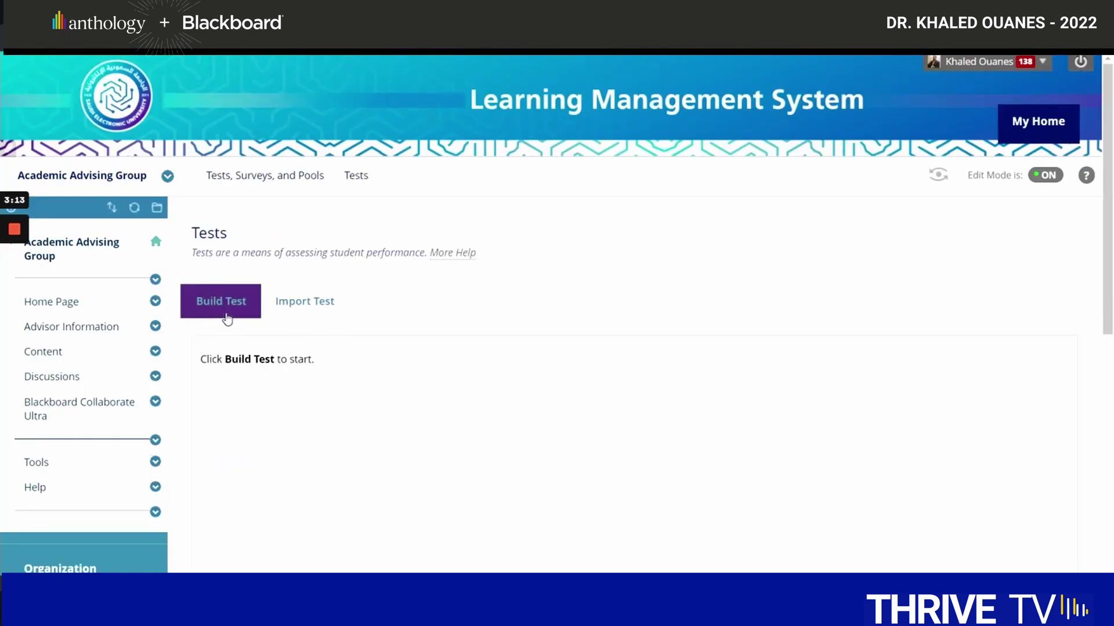
Build a new test named Final exam, leaving its description and instructions empty.
{"action": "left_click", "coordinate": [227, 316]}
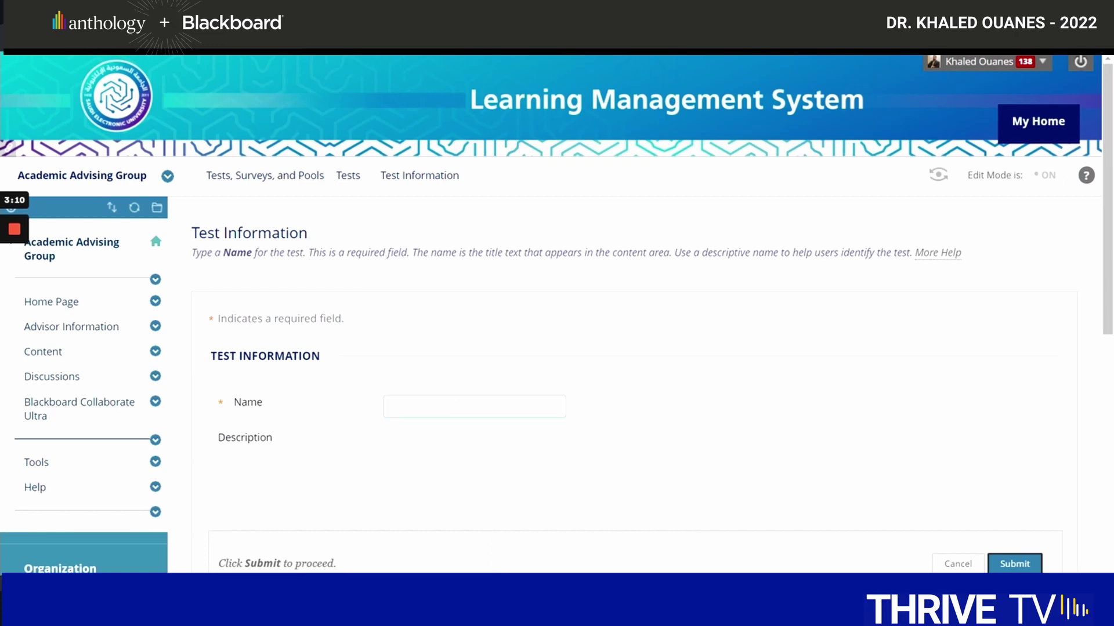
{"action": "left_click", "coordinate": [387, 406]}
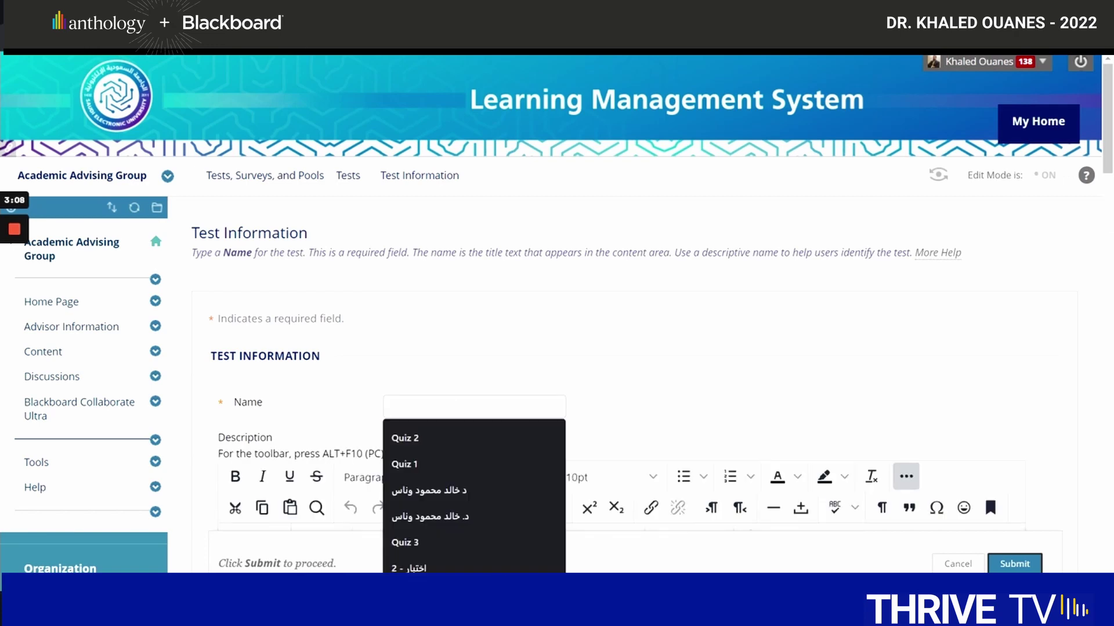
{"action": "type", "text": "Fin"}
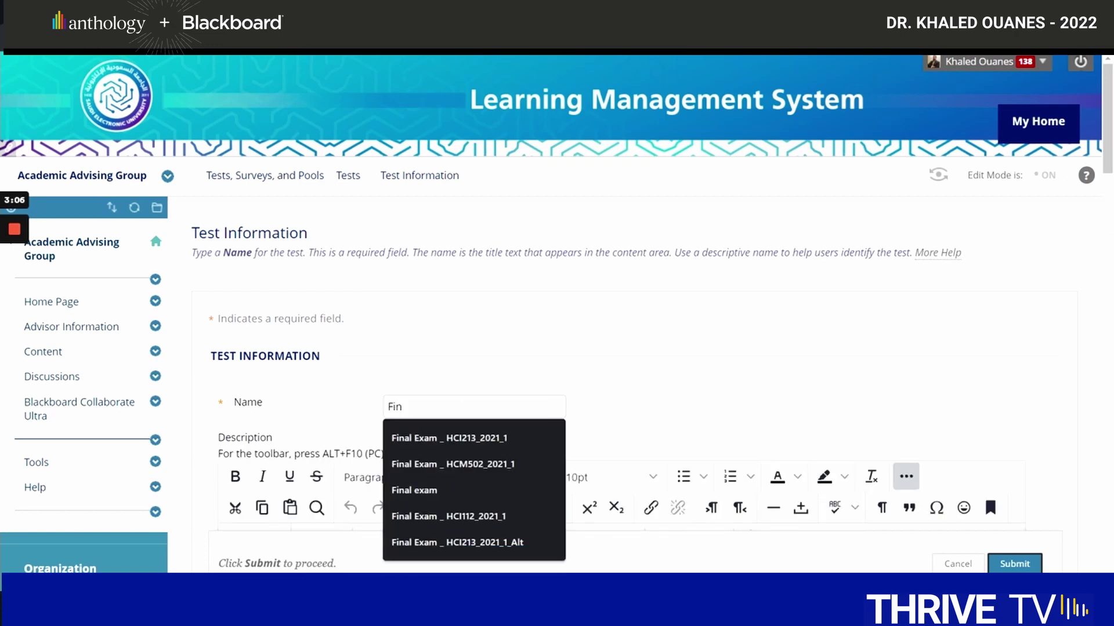
{"action": "key", "text": "Down"}
{"action": "key", "text": "Down"}
{"action": "key", "text": "Down"}
{"action": "key", "text": "Return"}
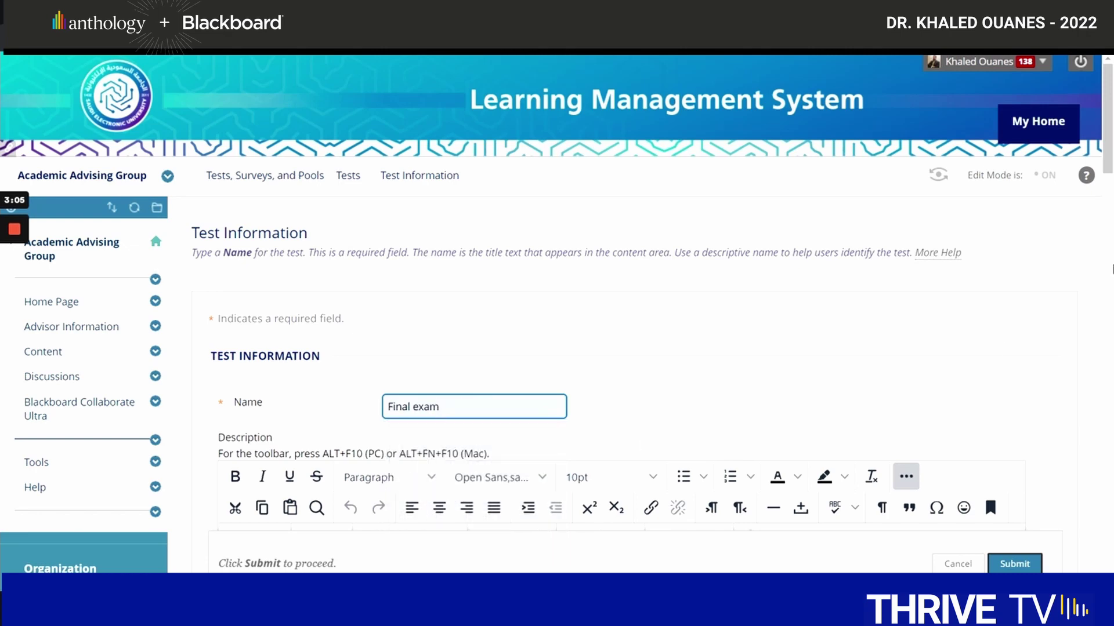
{"action": "scroll", "coordinate": [1106, 209], "scroll_direction": "down", "scroll_amount": 5}
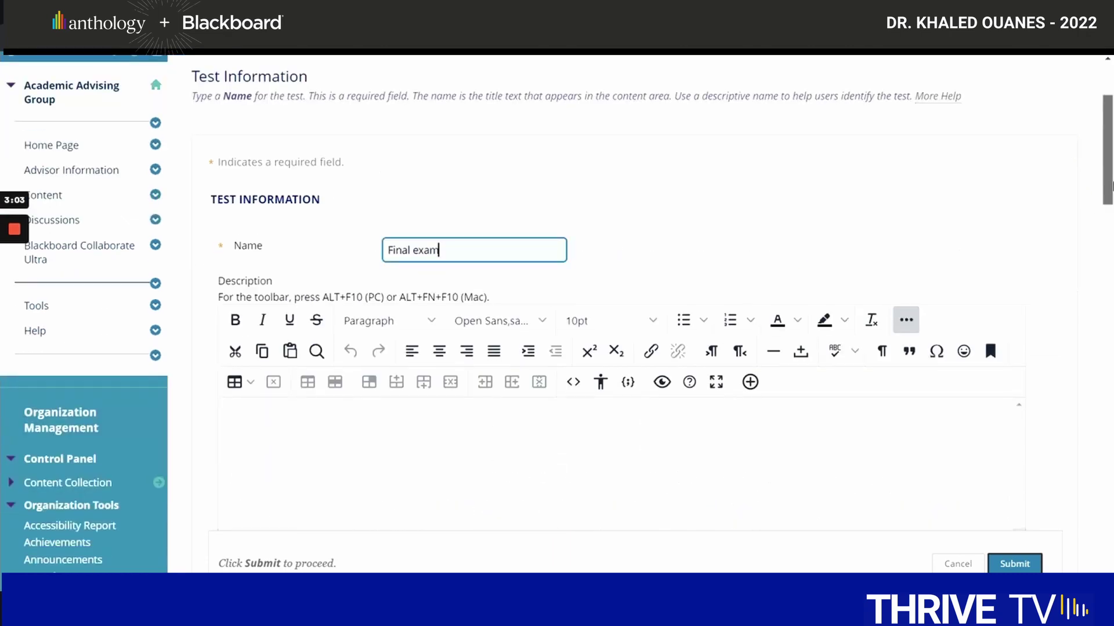
{"action": "left_click_drag", "start_coordinate": [1112, 217], "coordinate": [1112, 490]}
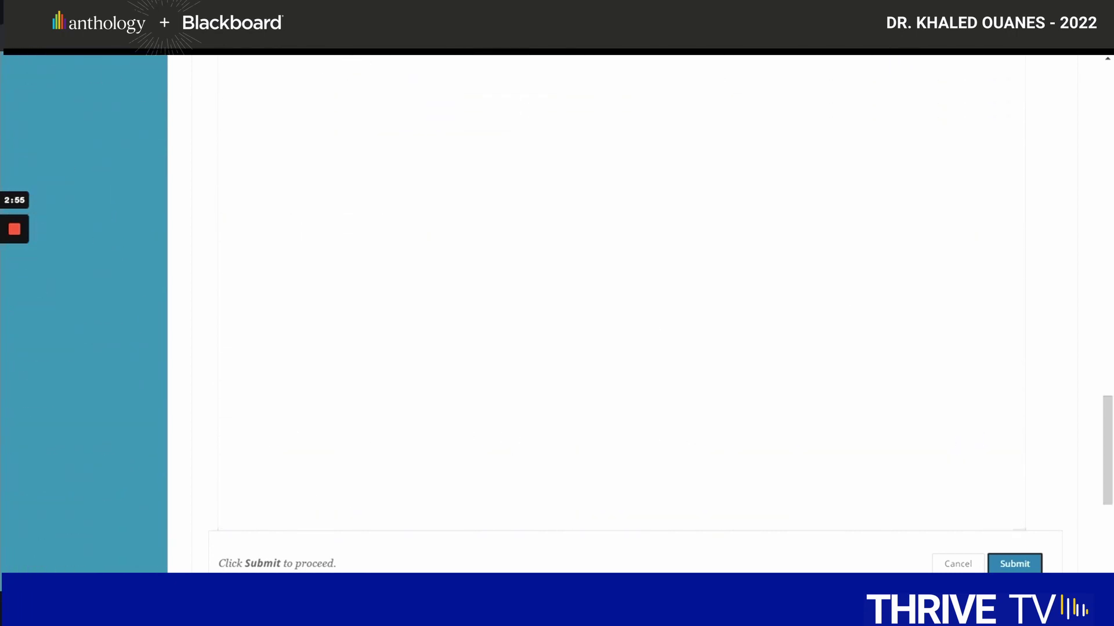
{"action": "left_click", "coordinate": [1013, 567]}
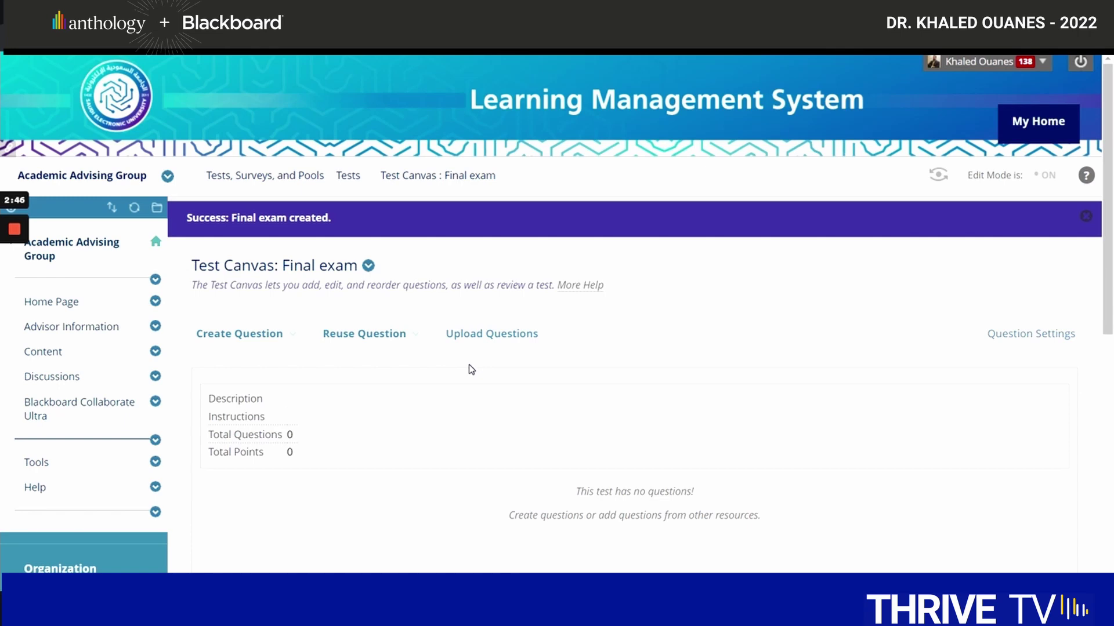
Add a random block to the Final exam test that draws on all pool questions from the MCQ-E pool.
{"action": "left_click", "coordinate": [378, 340]}
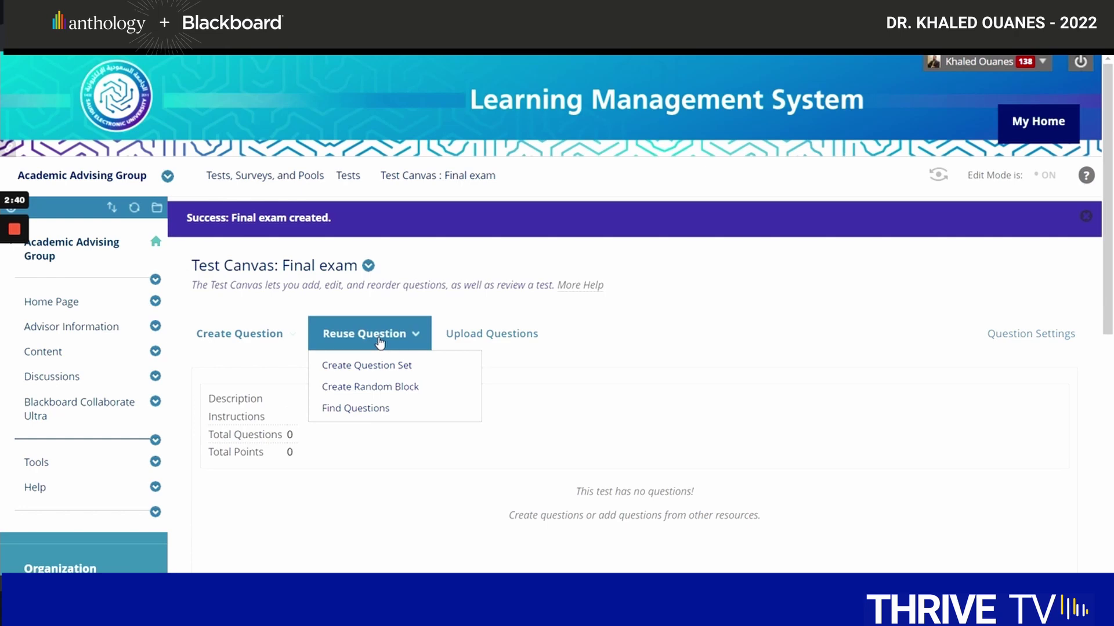
{"action": "left_click", "coordinate": [381, 388]}
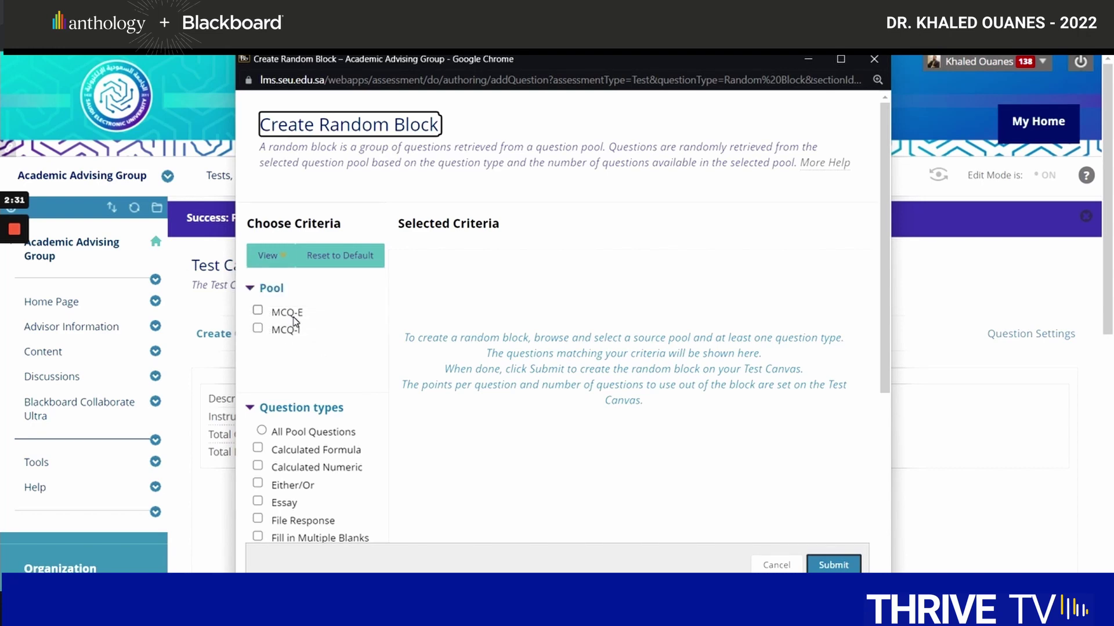
{"action": "left_click", "coordinate": [293, 316]}
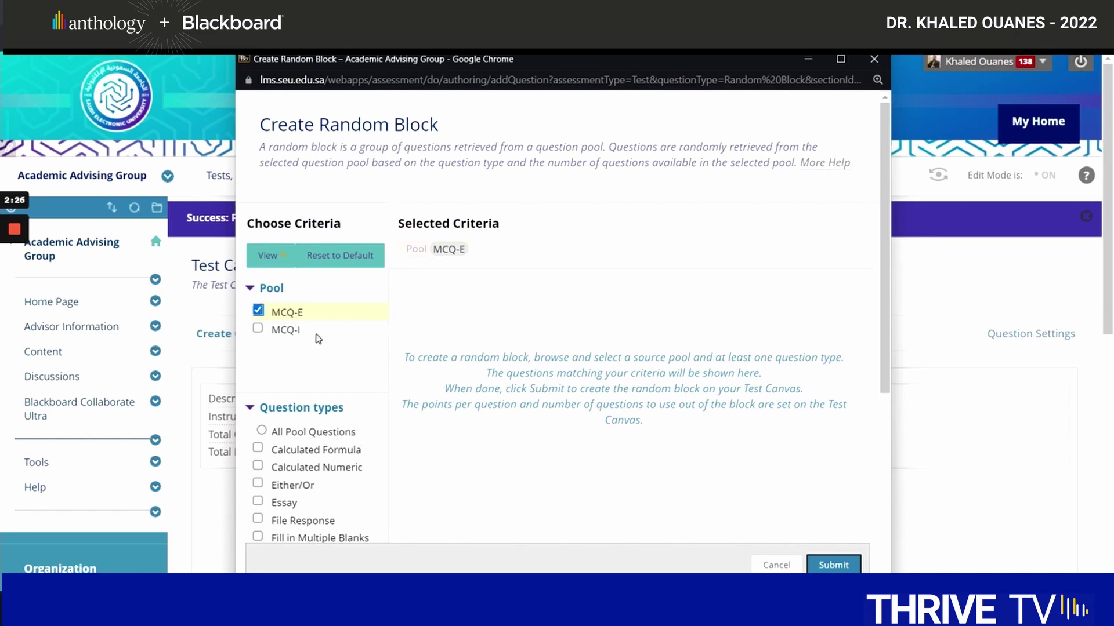
{"action": "left_click", "coordinate": [289, 434]}
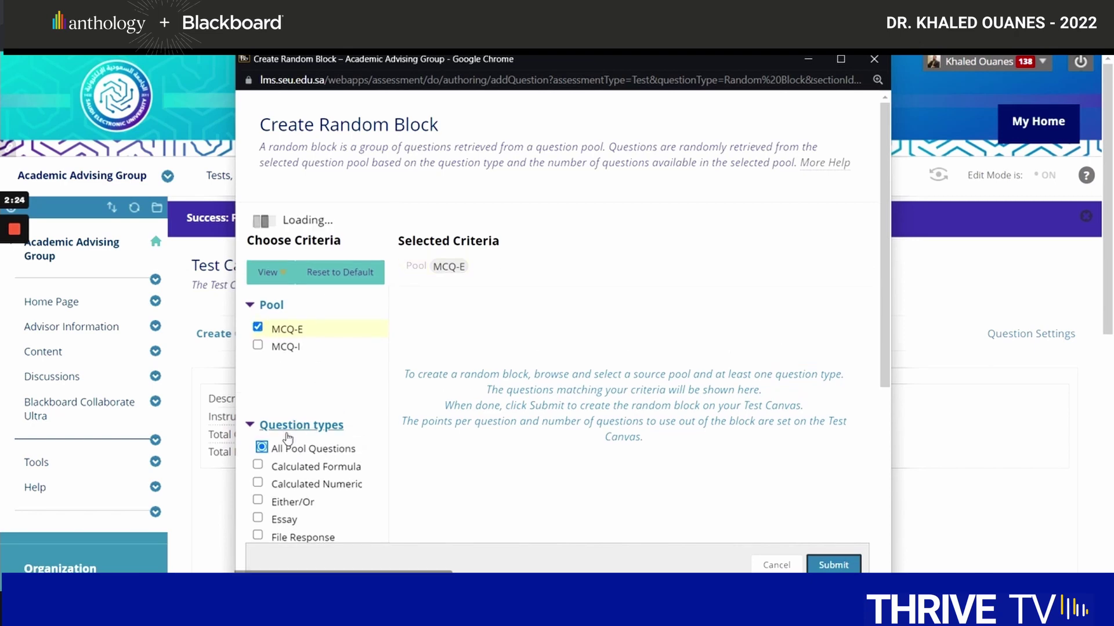
{"action": "left_click", "coordinate": [833, 566]}
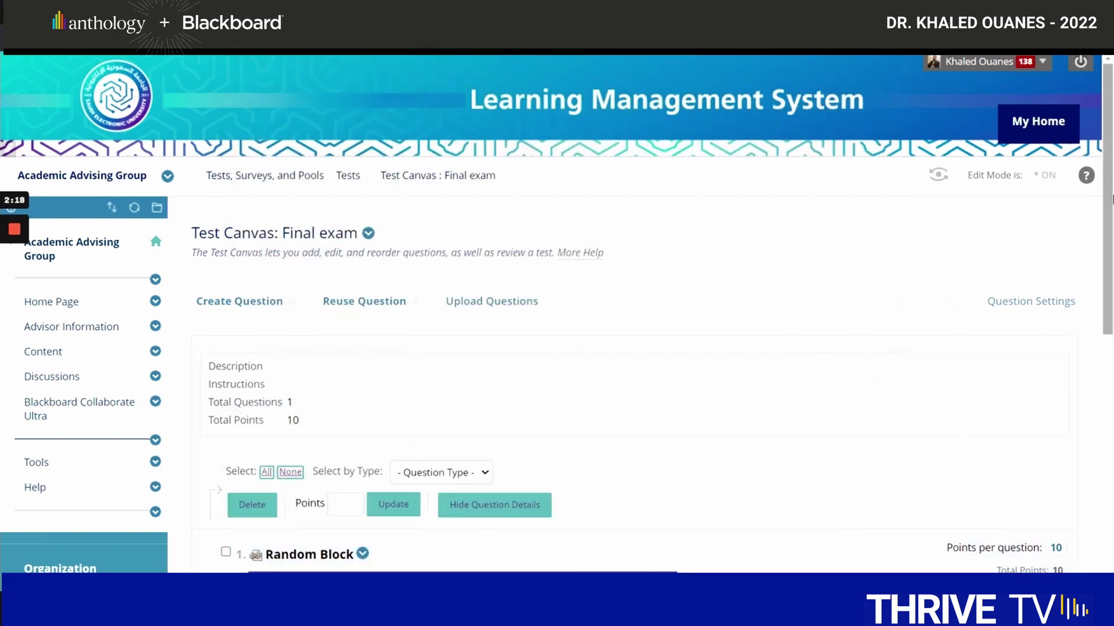
Set the number of questions to display in the MCQ-E random block to 20.
{"action": "scroll", "coordinate": [425, 367], "scroll_direction": "down", "scroll_amount": 4}
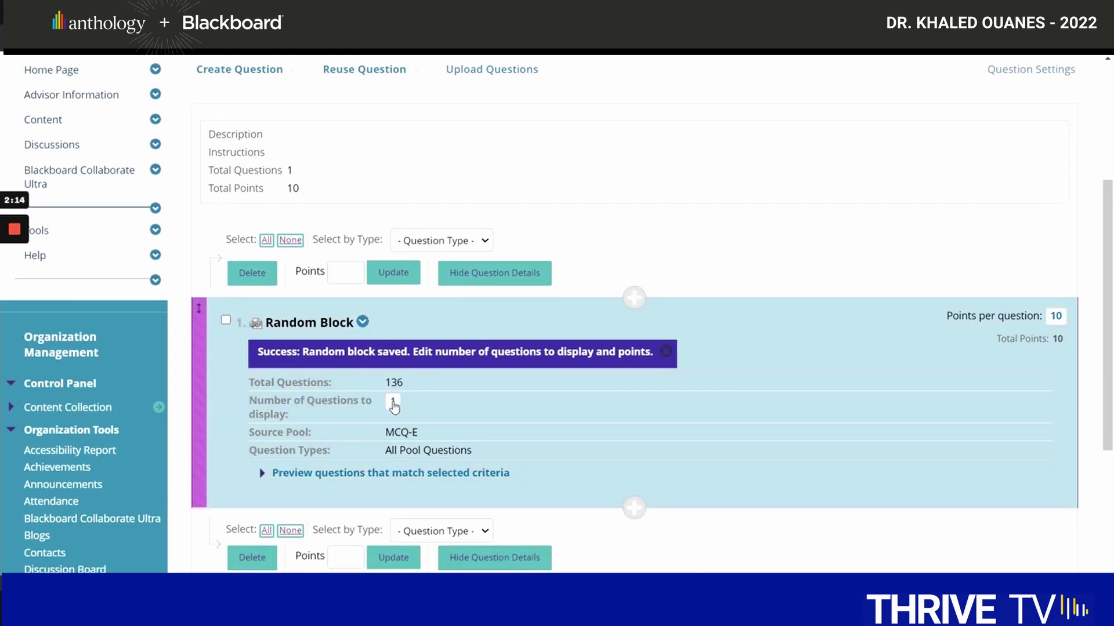
{"action": "left_click", "coordinate": [394, 406]}
{"action": "key", "text": "ctrl+a"}
{"action": "key", "text": "Return"}
{"action": "left_click", "coordinate": [395, 405]}
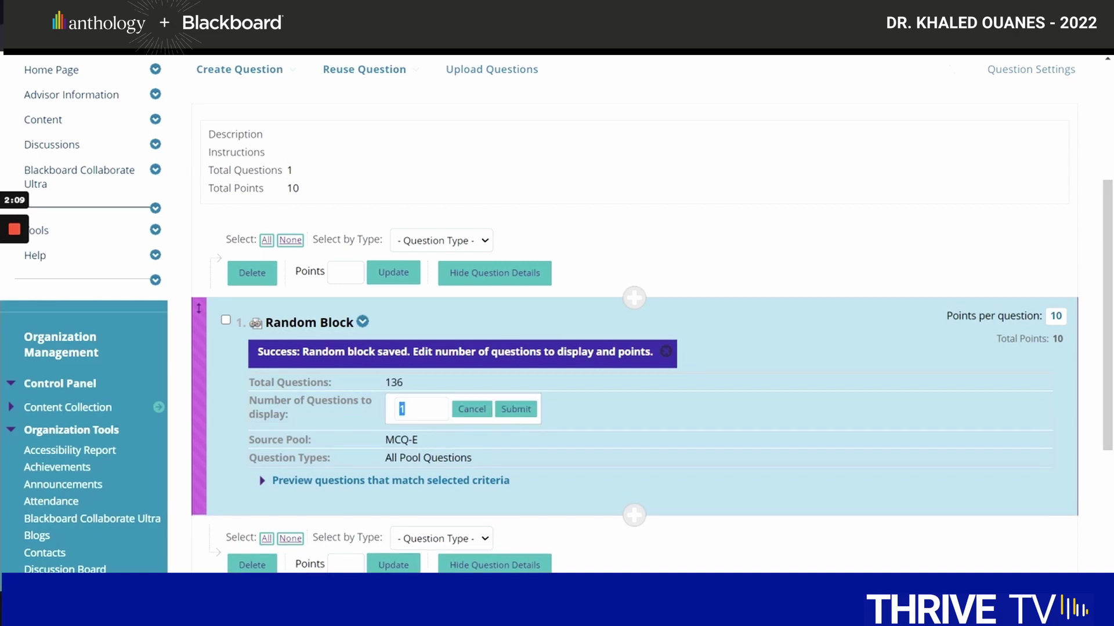
{"action": "type", "text": "0"}
{"action": "left_click", "coordinate": [514, 409]}
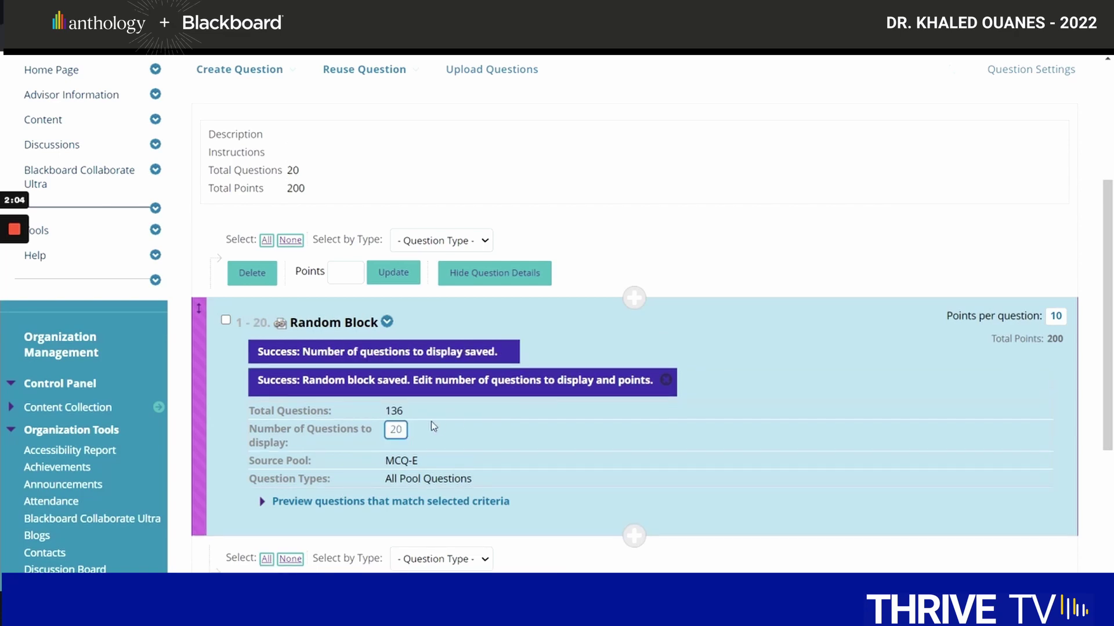
Set the MCQ-E random block's points per question to 0.8 and check the test's total questions and points.
{"action": "left_click", "coordinate": [1057, 316]}
{"action": "left_click", "coordinate": [883, 329]}
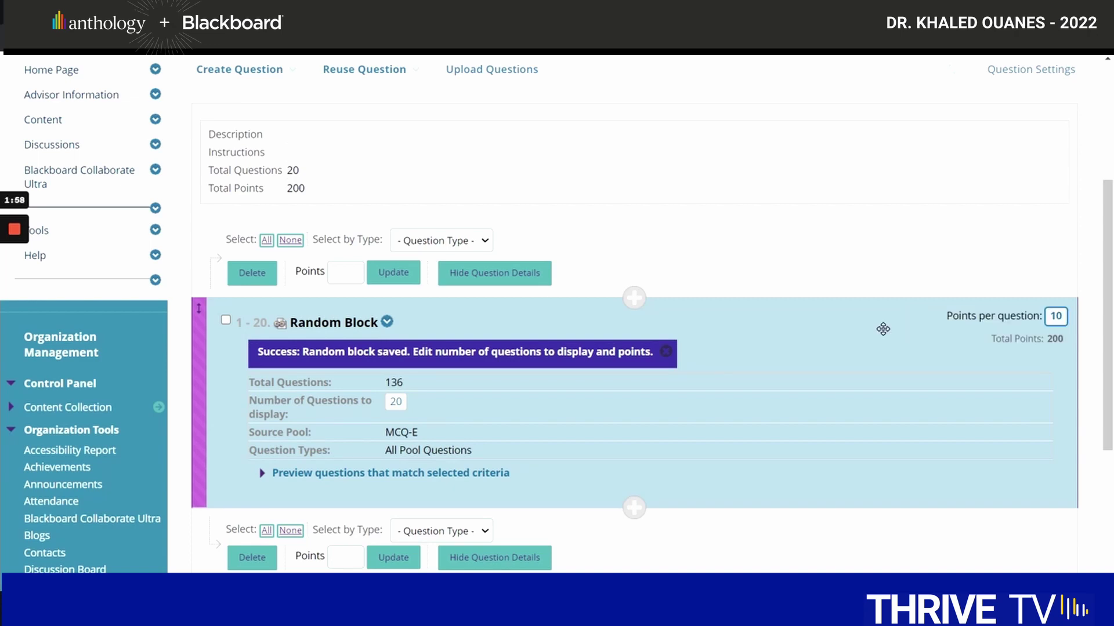
{"action": "left_click", "coordinate": [1056, 316]}
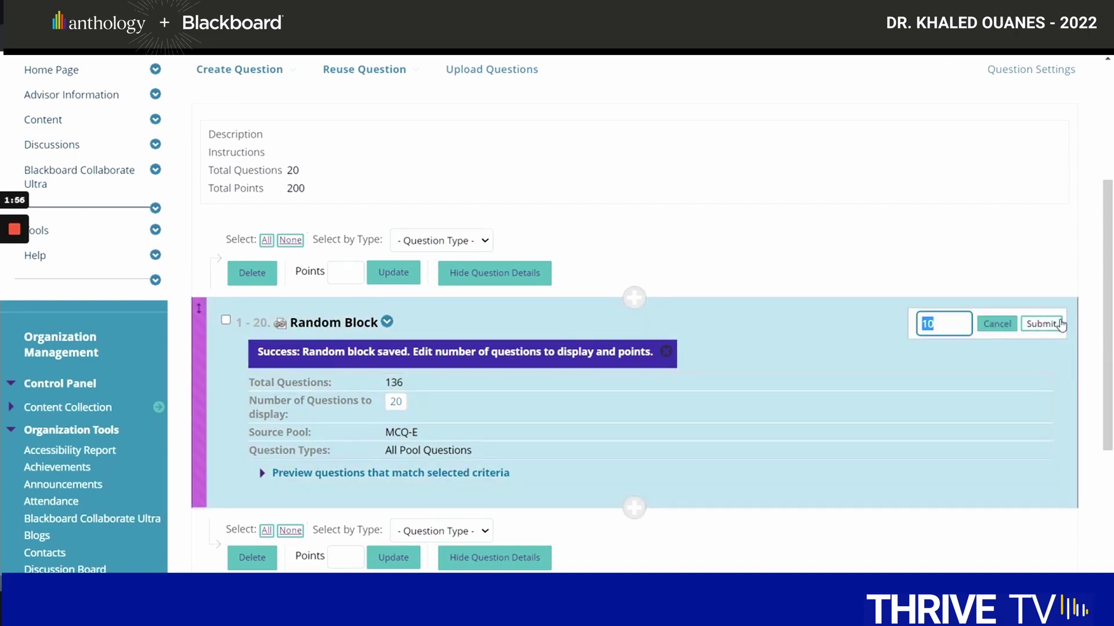
{"action": "type", "text": "0.8"}
{"action": "left_click", "coordinate": [1059, 325]}
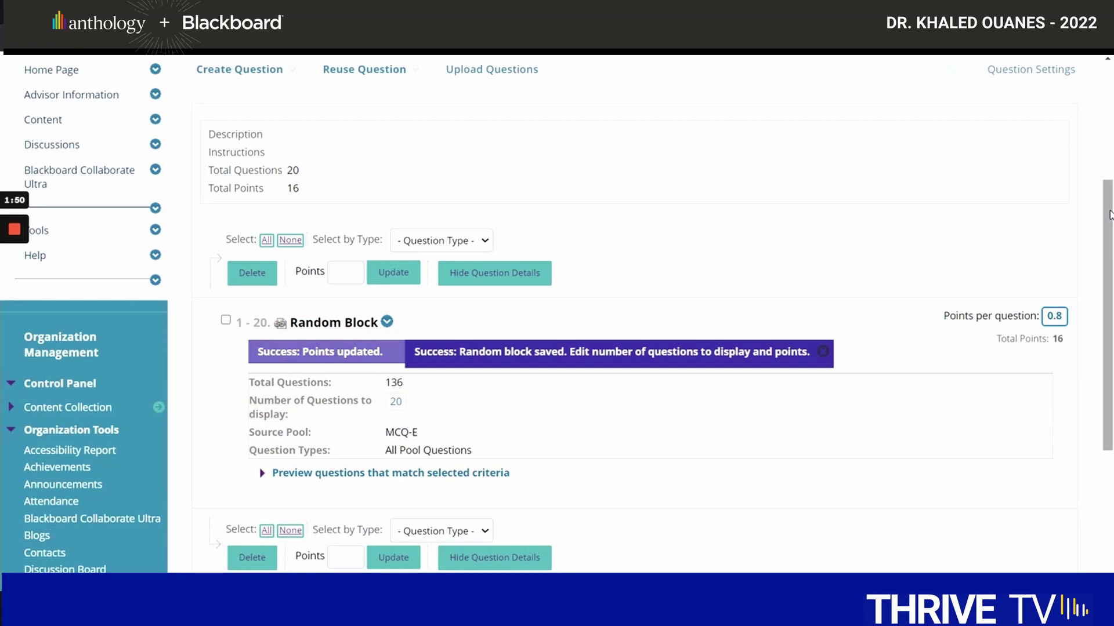
{"action": "left_click_drag", "start_coordinate": [304, 192], "coordinate": [211, 174]}
{"action": "left_click", "coordinate": [322, 181]}
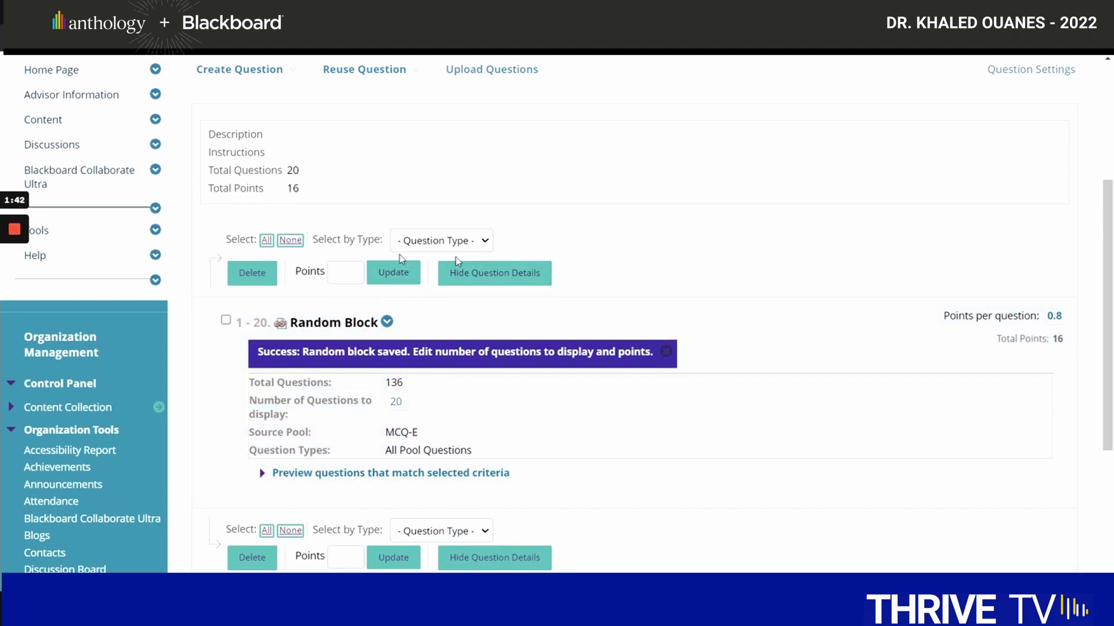
Add a second random block to the test that draws on all pool questions from the MCQ-I pool.
{"action": "left_click", "coordinate": [392, 75]}
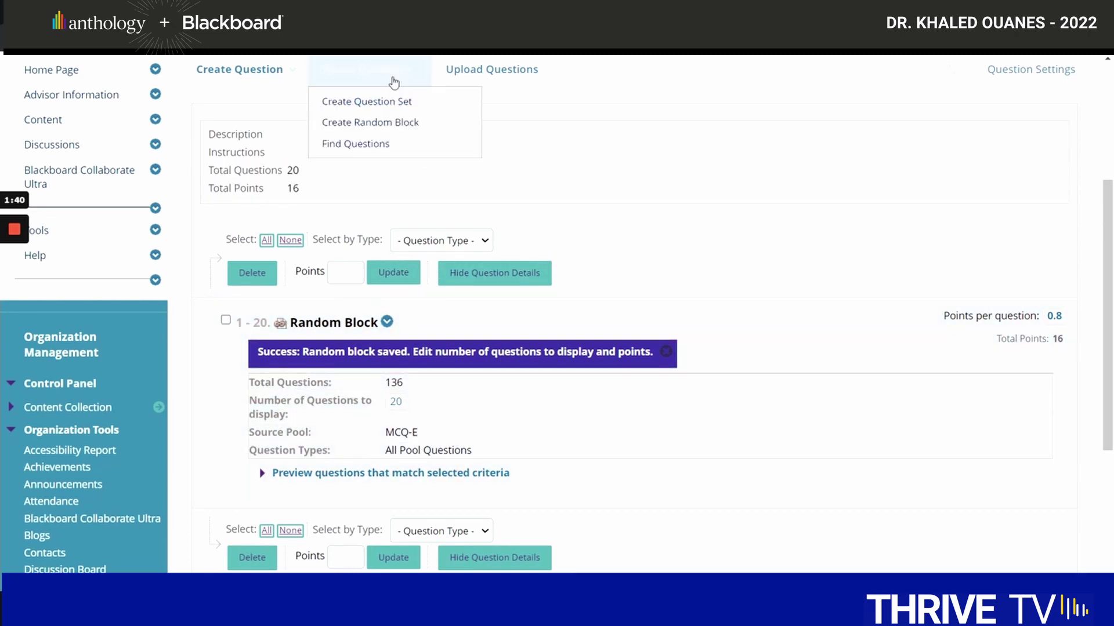
{"action": "left_click", "coordinate": [397, 124]}
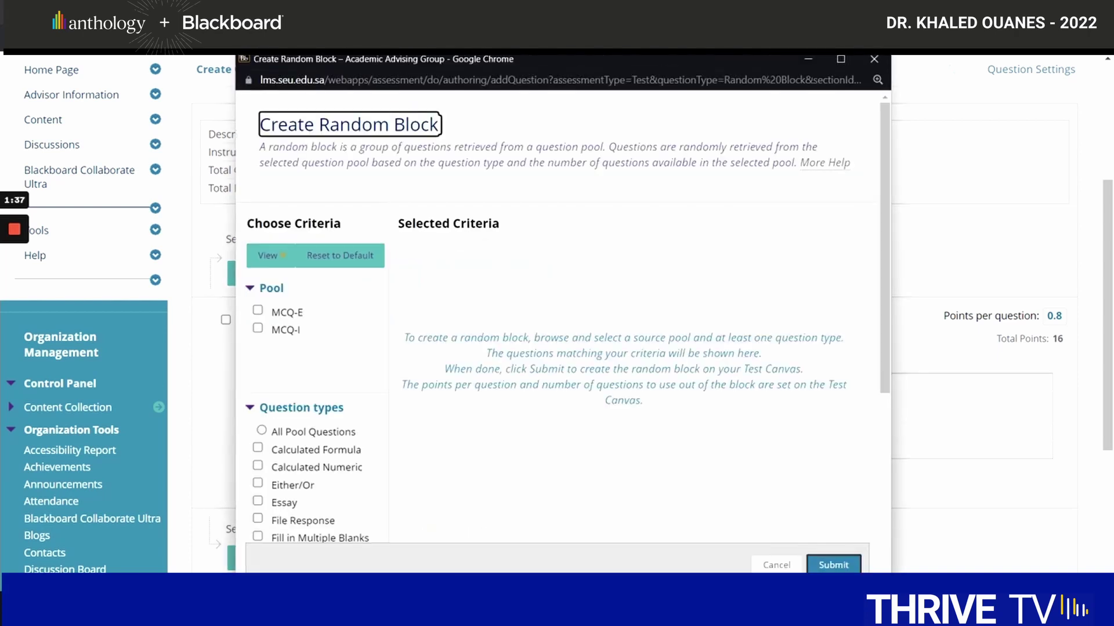
{"action": "left_click", "coordinate": [283, 330]}
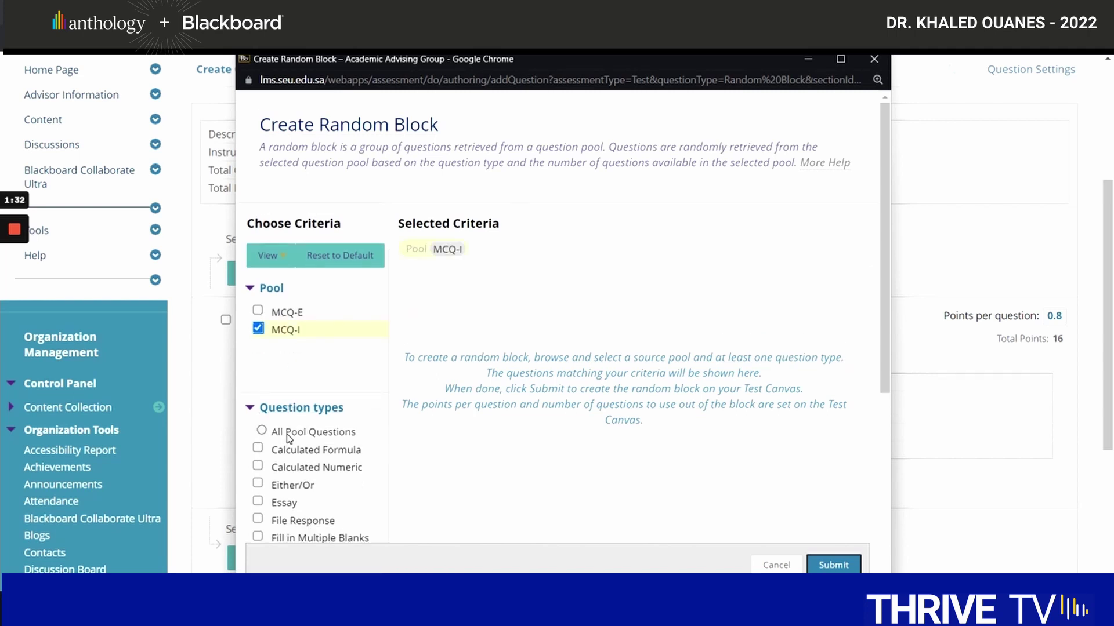
{"action": "left_click", "coordinate": [288, 436]}
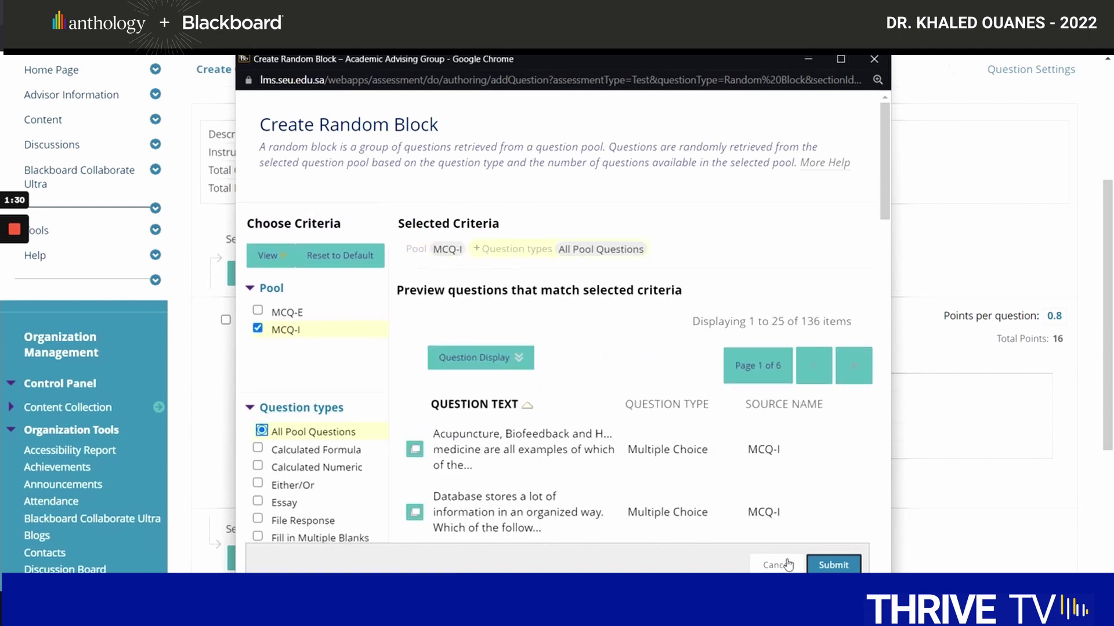
{"action": "left_click", "coordinate": [843, 565]}
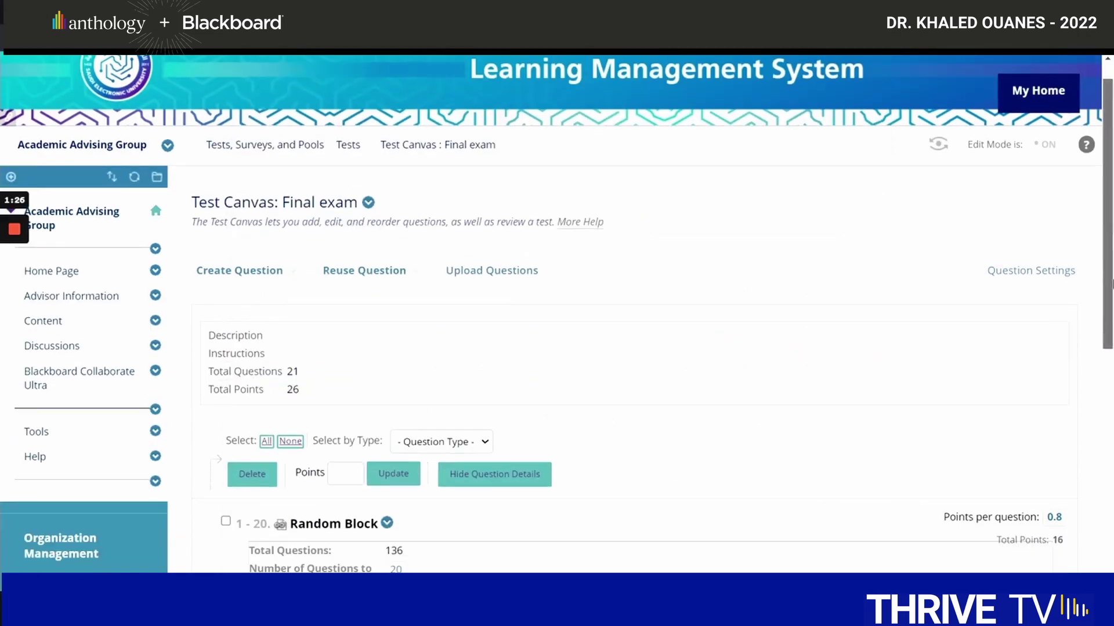
Try to set the number of questions to display in the MCQ-I random block to 20.
{"action": "left_click_drag", "start_coordinate": [1112, 284], "coordinate": [1111, 433]}
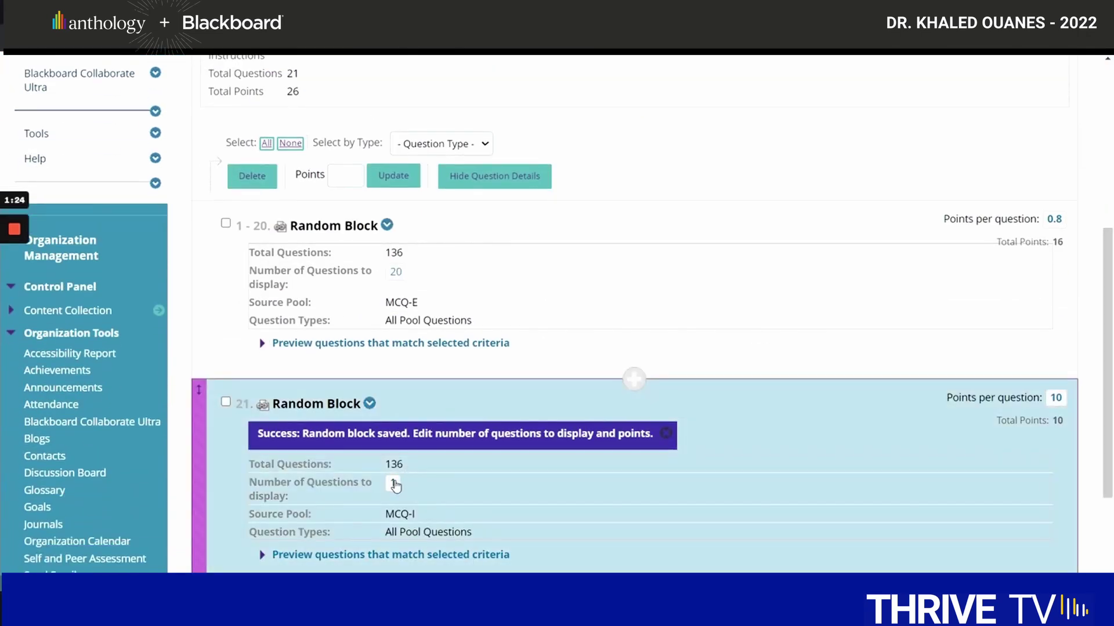
{"action": "left_click", "coordinate": [394, 485]}
{"action": "left_click_drag", "start_coordinate": [408, 491], "coordinate": [388, 491]}
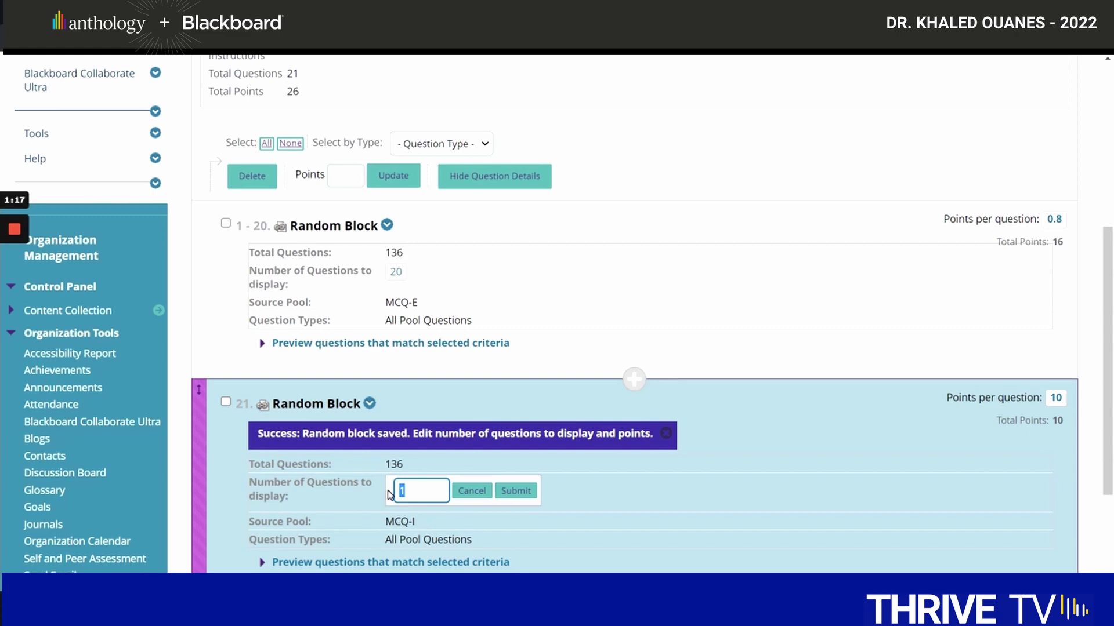
{"action": "type", "text": "20"}
Set the points per question of the MCQ-I random block to 0.8.
{"action": "left_click", "coordinate": [1056, 398]}
{"action": "left_click", "coordinate": [1058, 400]}
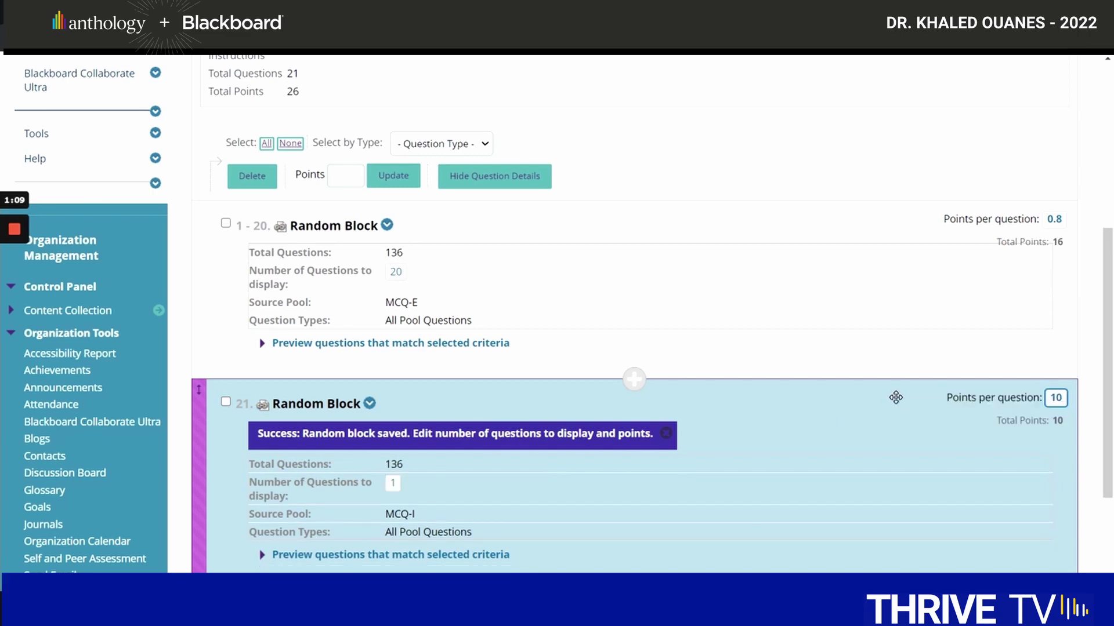
{"action": "left_click", "coordinate": [1055, 399]}
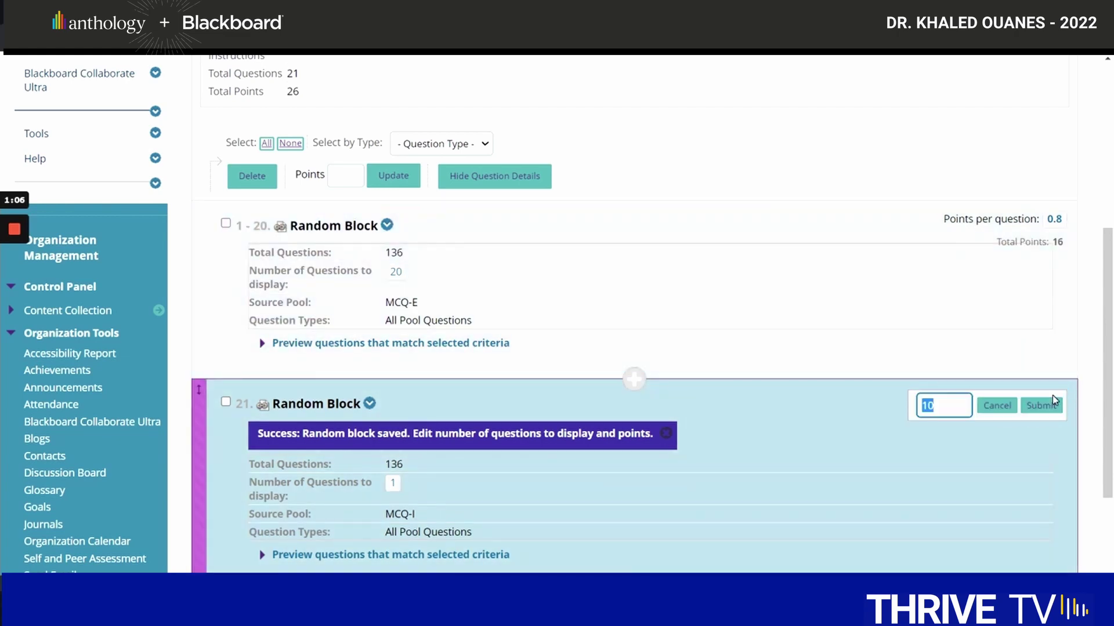
{"action": "type", "text": "0.8"}
{"action": "left_click", "coordinate": [1055, 402]}
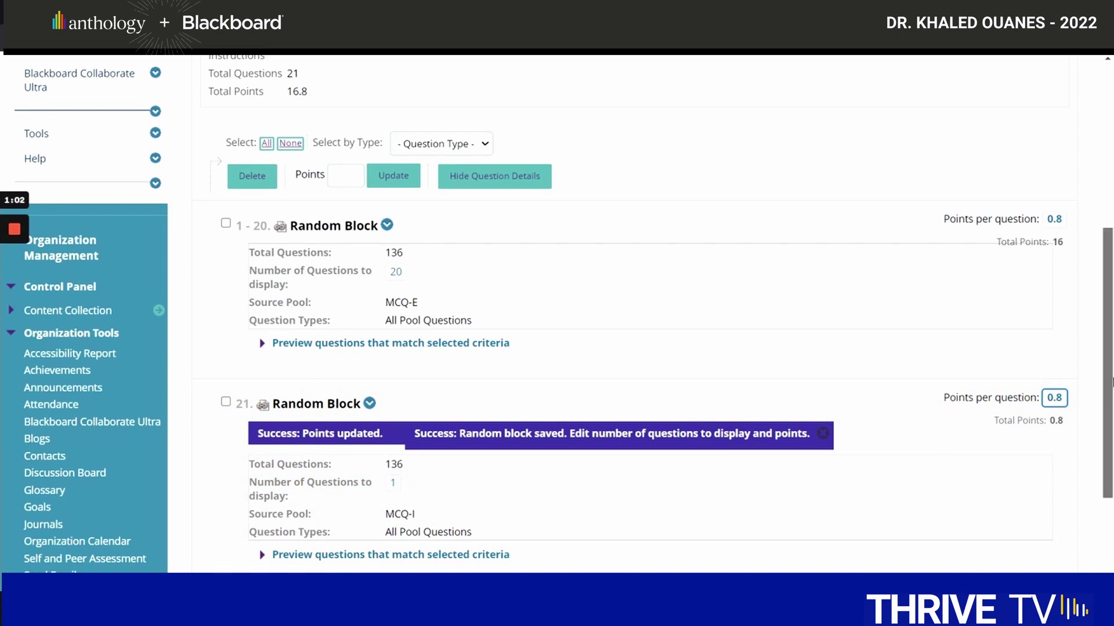
Set the MCQ-I random block to display 20 questions and check the test's total points.
{"action": "left_click_drag", "start_coordinate": [1112, 382], "coordinate": [1084, 383]}
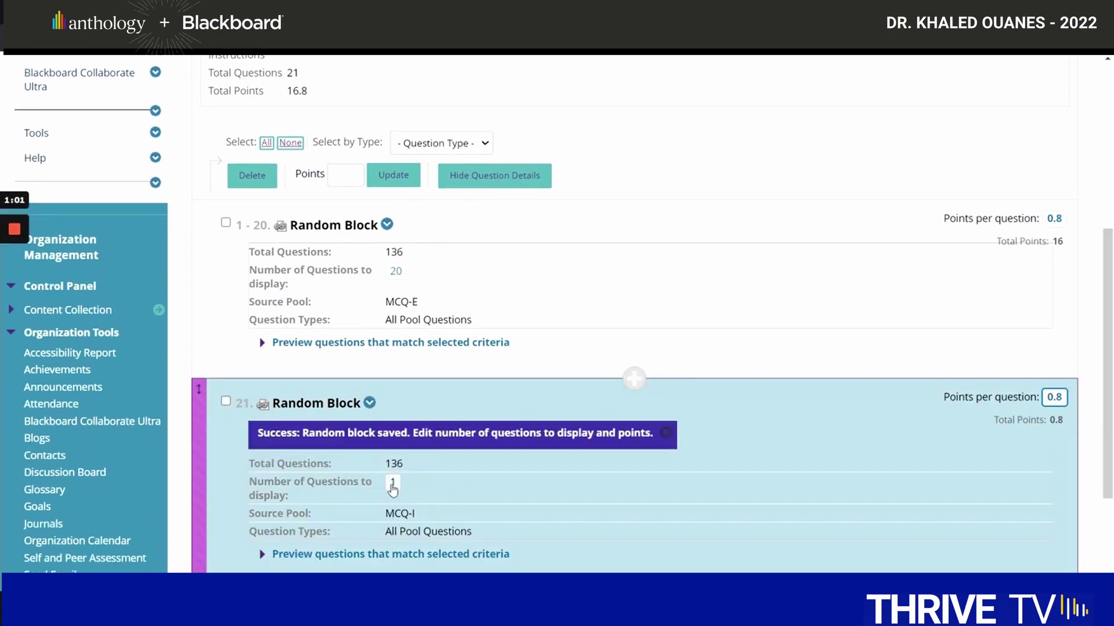
{"action": "left_click", "coordinate": [393, 486]}
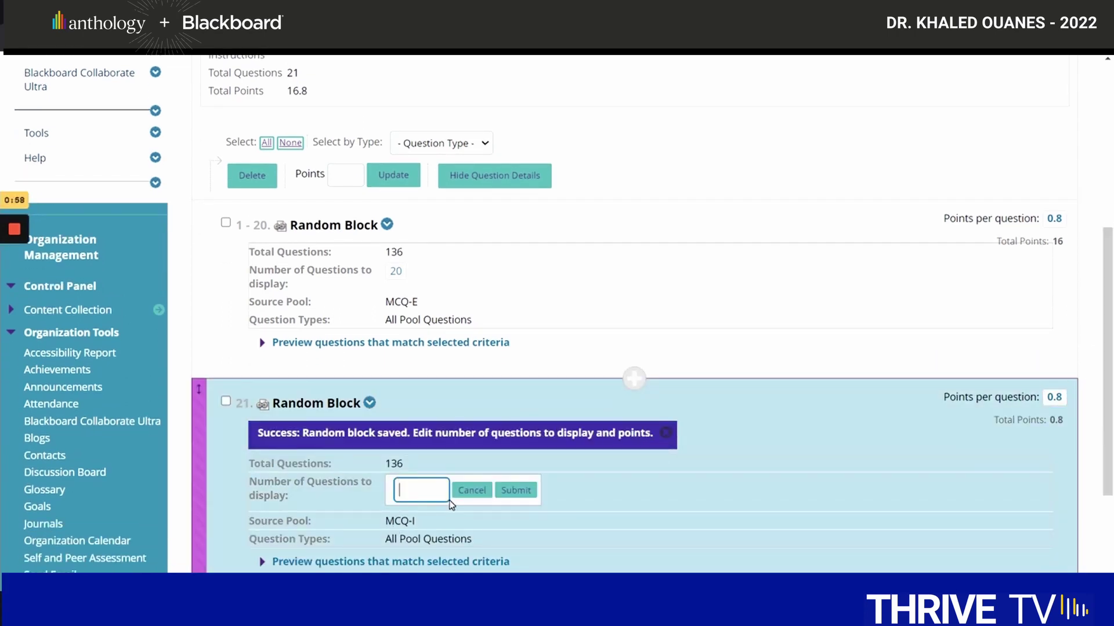
{"action": "type", "text": "20"}
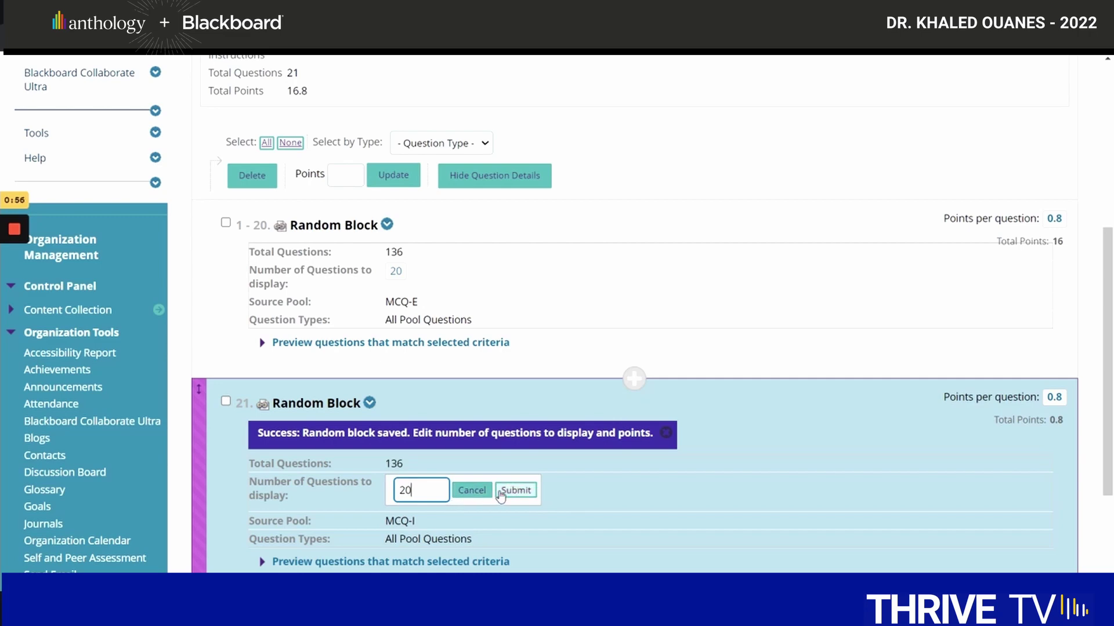
{"action": "left_click", "coordinate": [500, 493]}
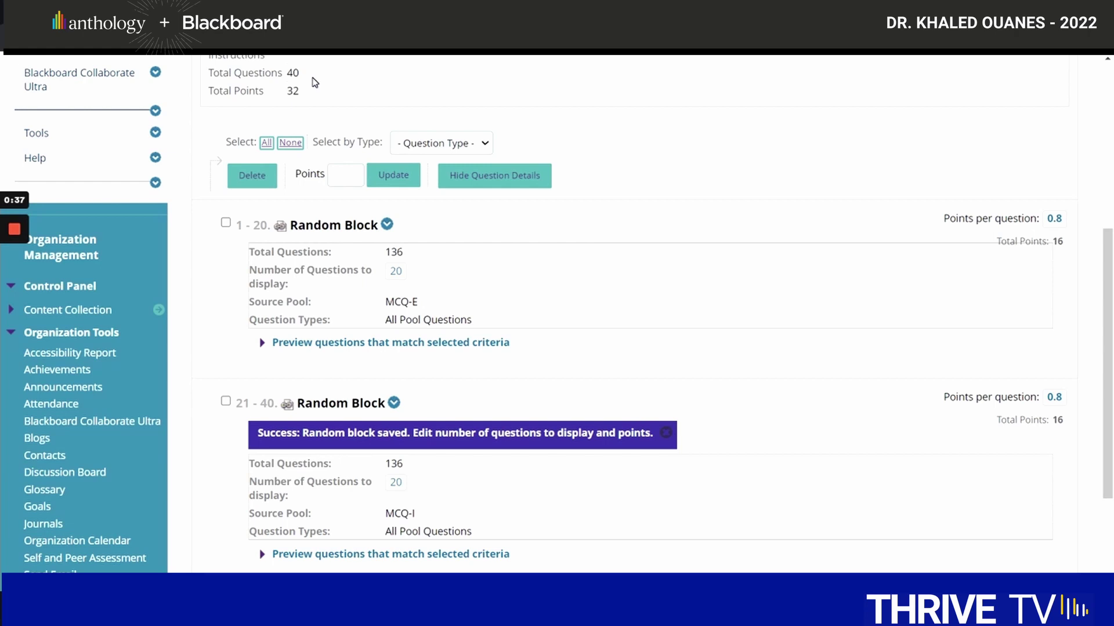
{"action": "left_click_drag", "start_coordinate": [308, 96], "coordinate": [281, 94]}
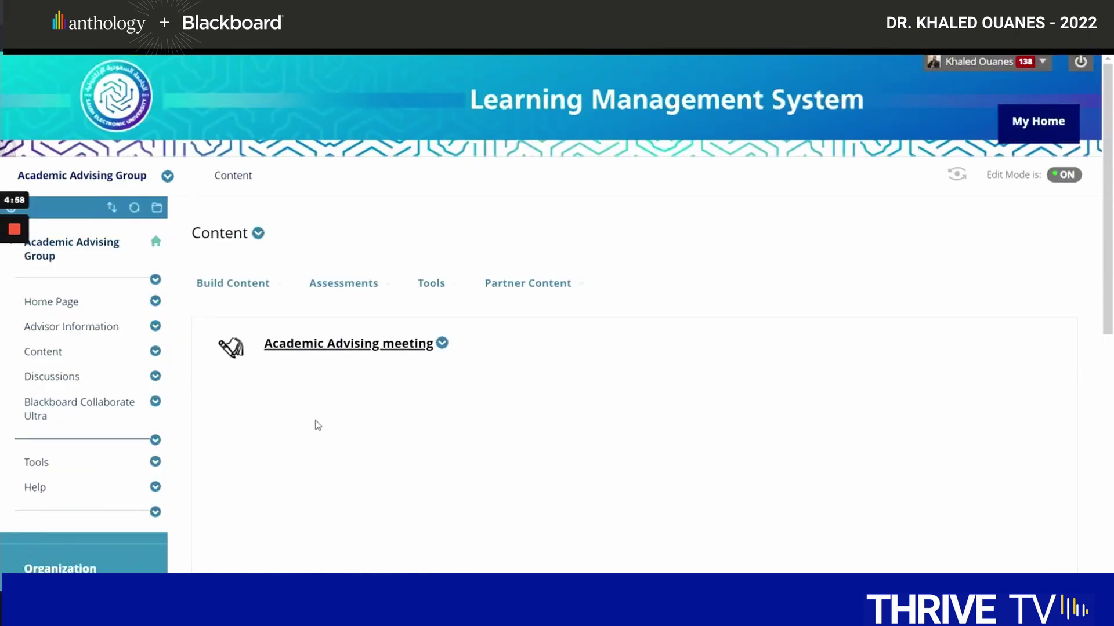
Add the existing Final exam test to the organization's Content area.
{"action": "left_click", "coordinate": [316, 299]}
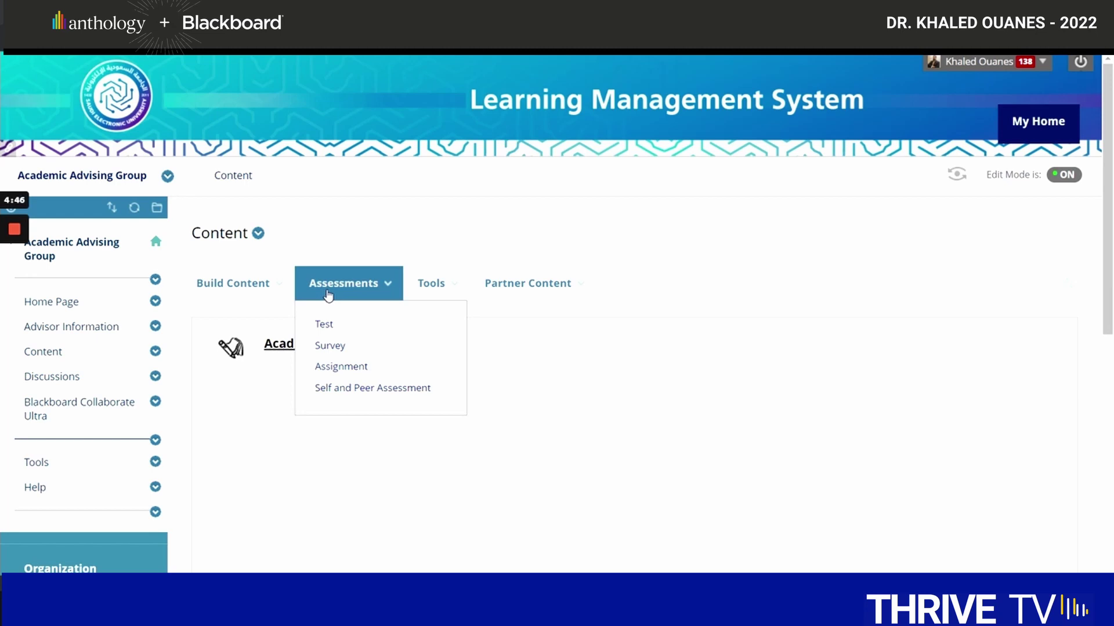
{"action": "left_click", "coordinate": [347, 329]}
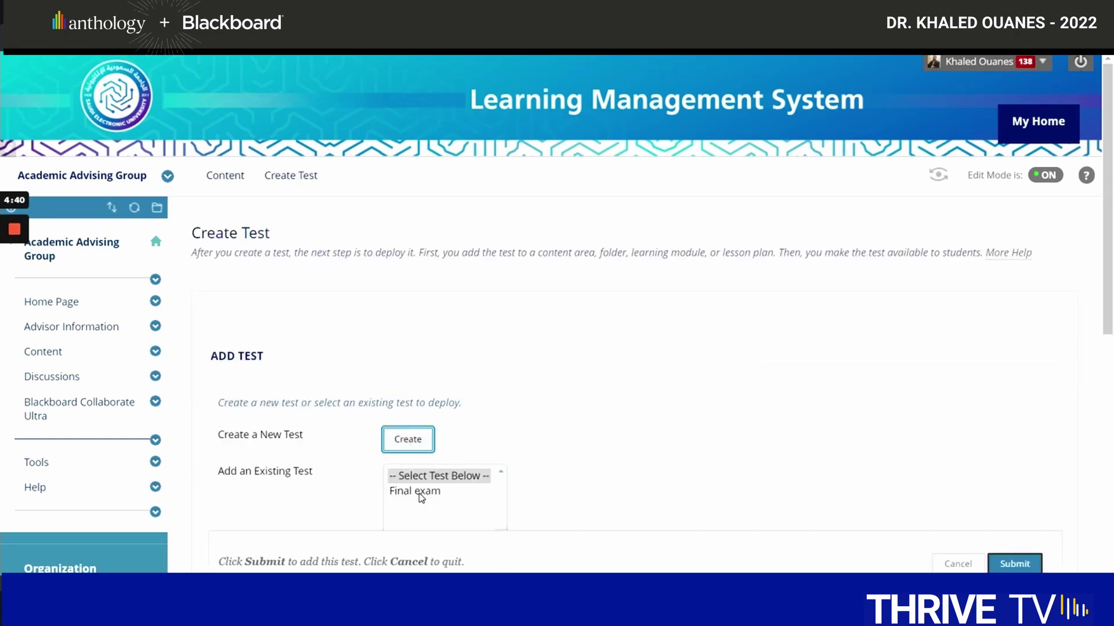
{"action": "left_click", "coordinate": [418, 493]}
{"action": "scroll", "coordinate": [417, 492], "scroll_direction": "down", "scroll_amount": 1}
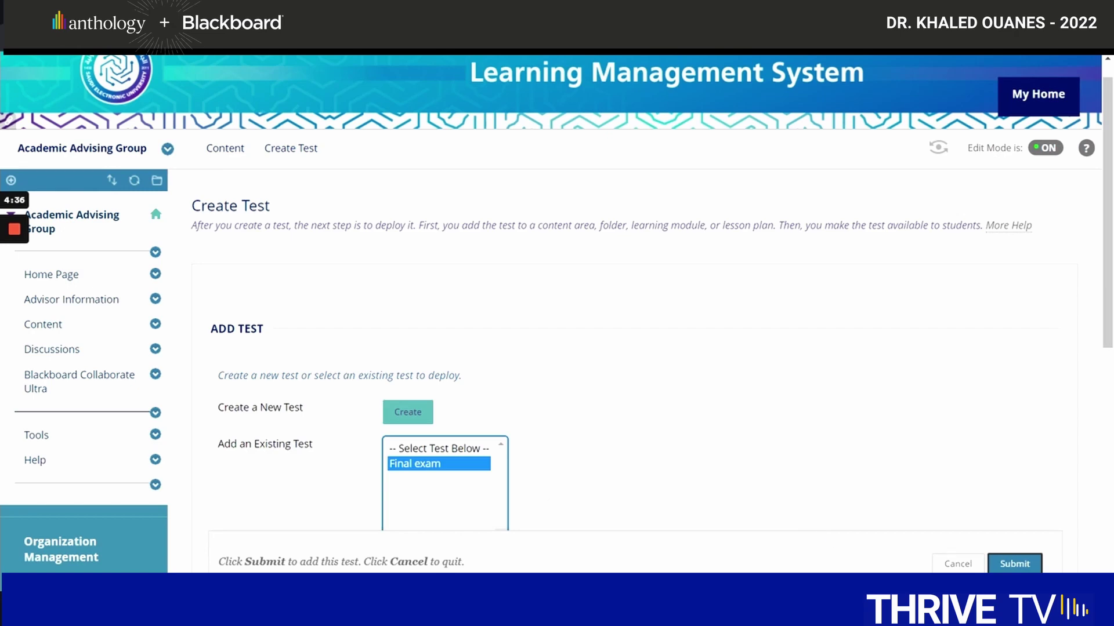
{"action": "left_click", "coordinate": [1022, 567]}
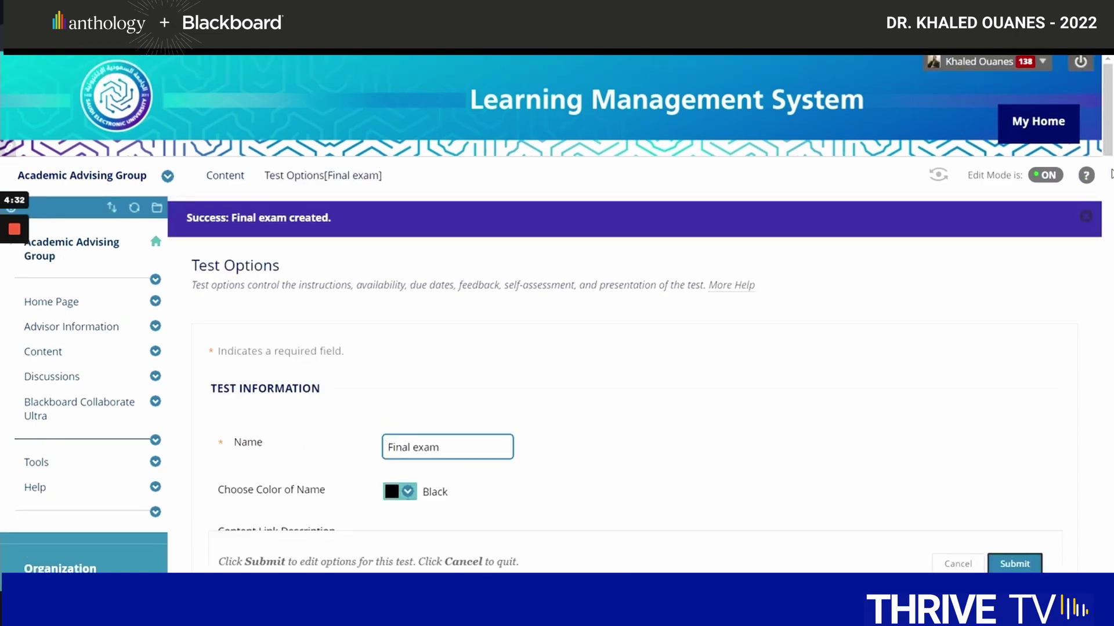
Review the Final exam's test options, including availability, attempts, timer, feedback after submission and test presentation.
{"action": "scroll", "coordinate": [1021, 568], "scroll_direction": "down", "scroll_amount": 2}
{"action": "scroll", "coordinate": [984, 287], "scroll_direction": "down", "scroll_amount": 4}
{"action": "scroll", "coordinate": [984, 286], "scroll_direction": "down", "scroll_amount": 8}
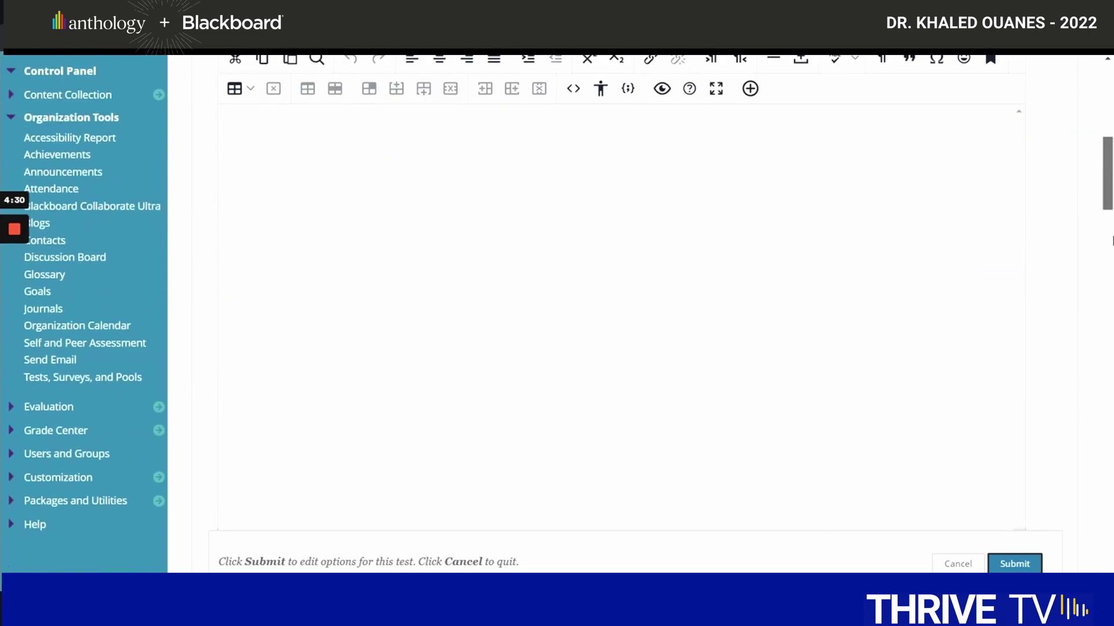
{"action": "scroll", "coordinate": [638, 290], "scroll_direction": "down", "scroll_amount": 8}
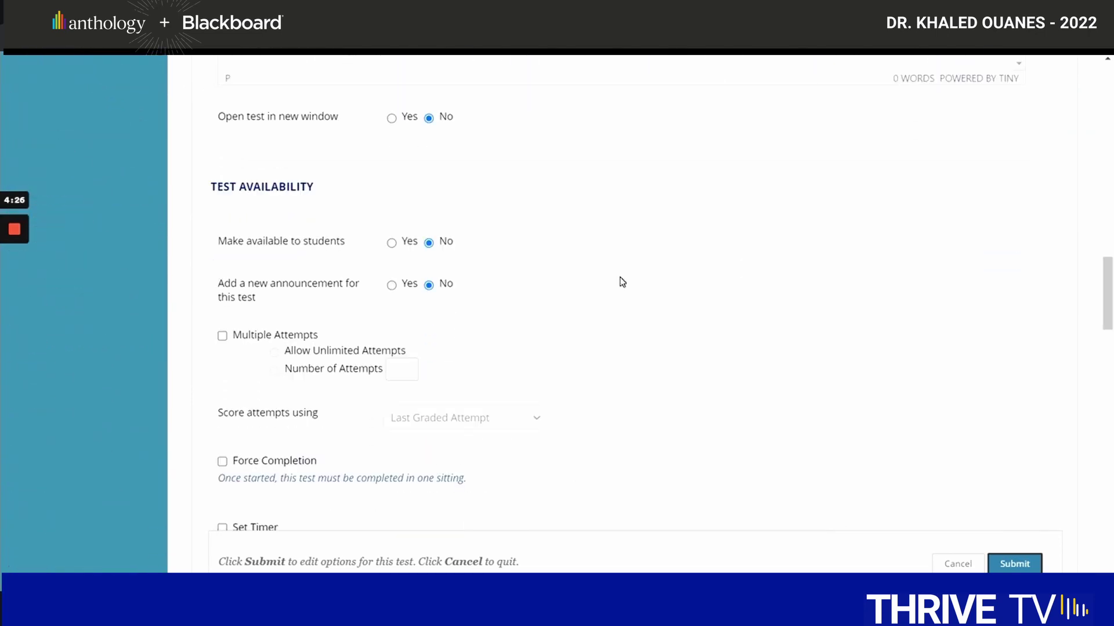
{"action": "scroll", "coordinate": [1109, 314], "scroll_direction": "down", "scroll_amount": 1}
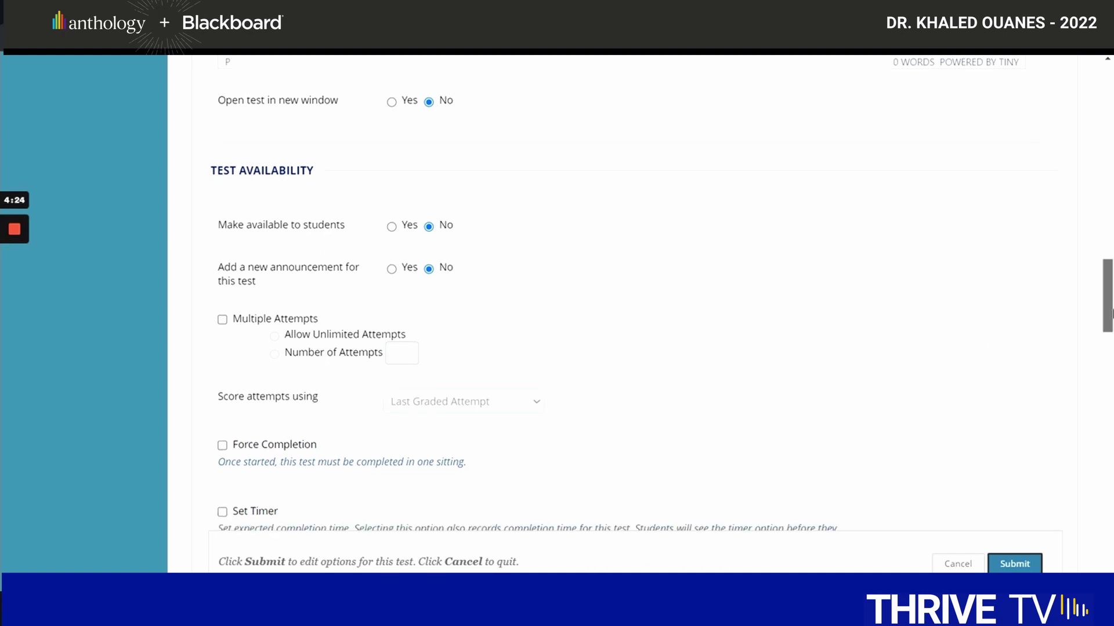
{"action": "left_click_drag", "start_coordinate": [1110, 314], "coordinate": [1112, 561]}
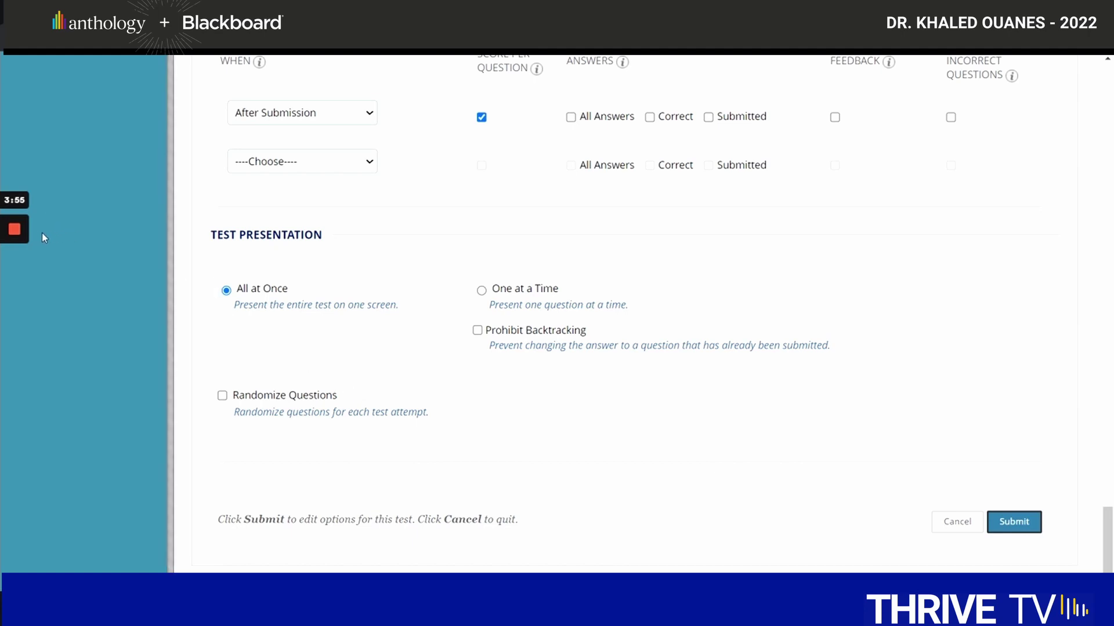
{"action": "mouse_move", "coordinate": [17, 232]}
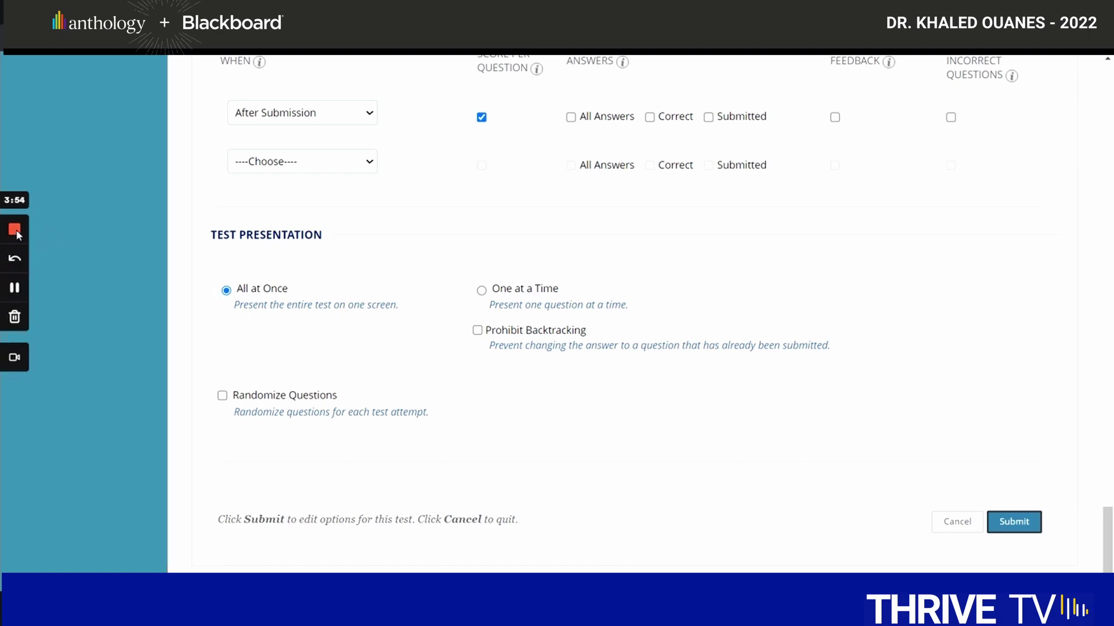